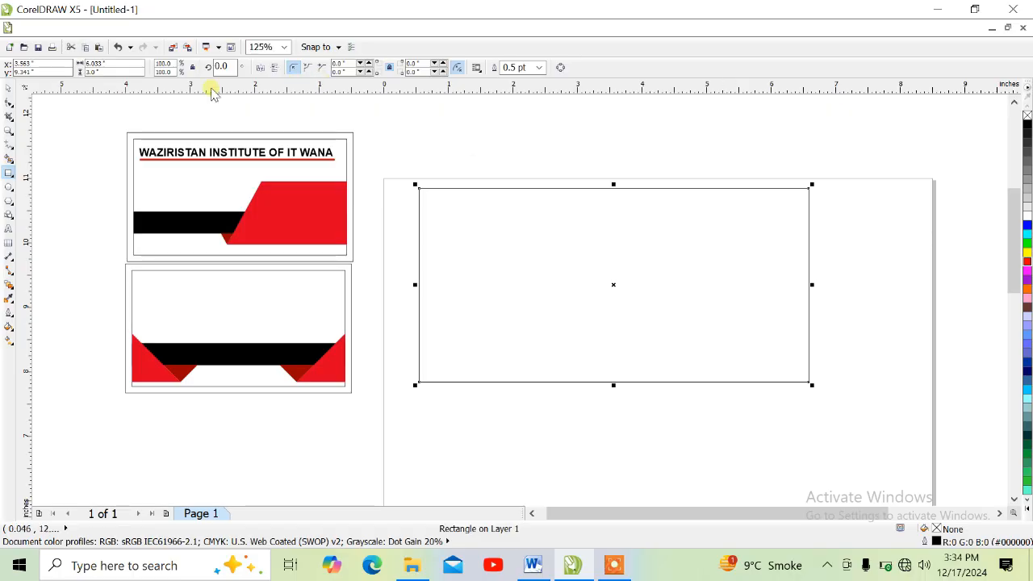
# Resize the selected rectangle to 3.5 in wide and 2 in high.
pyautogui.click(89, 63)
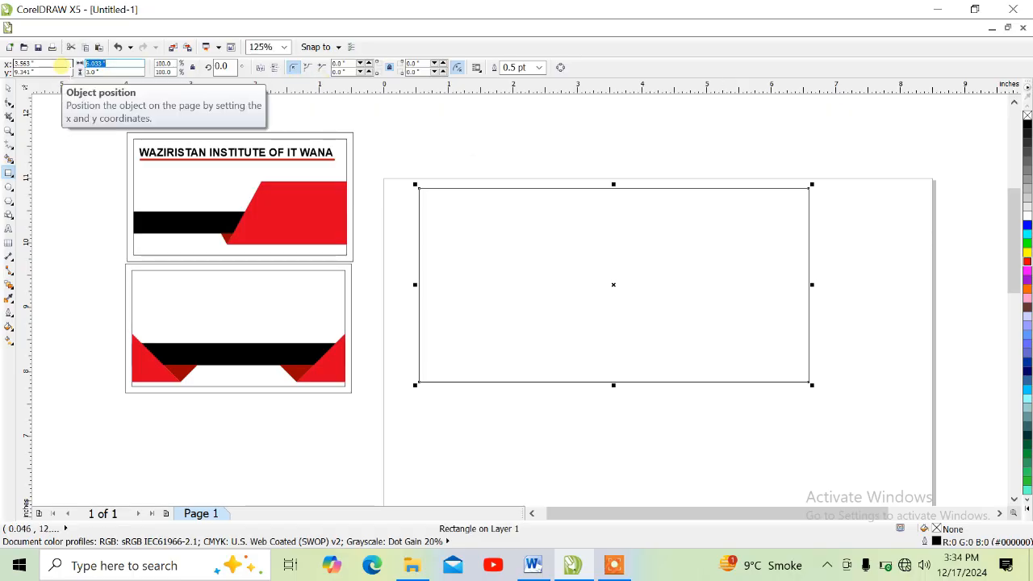
pyautogui.write('3')
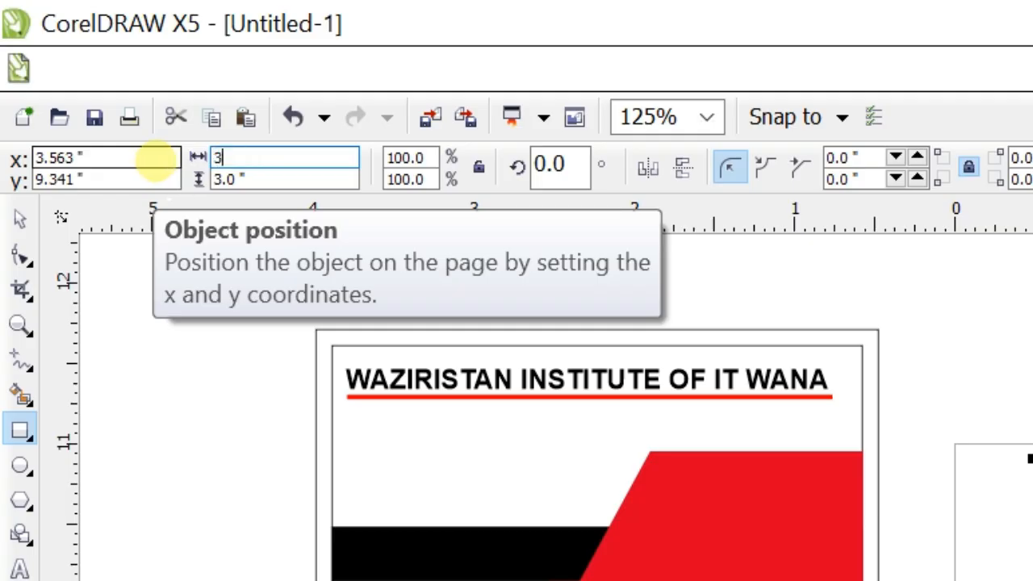
pyautogui.write('.5')
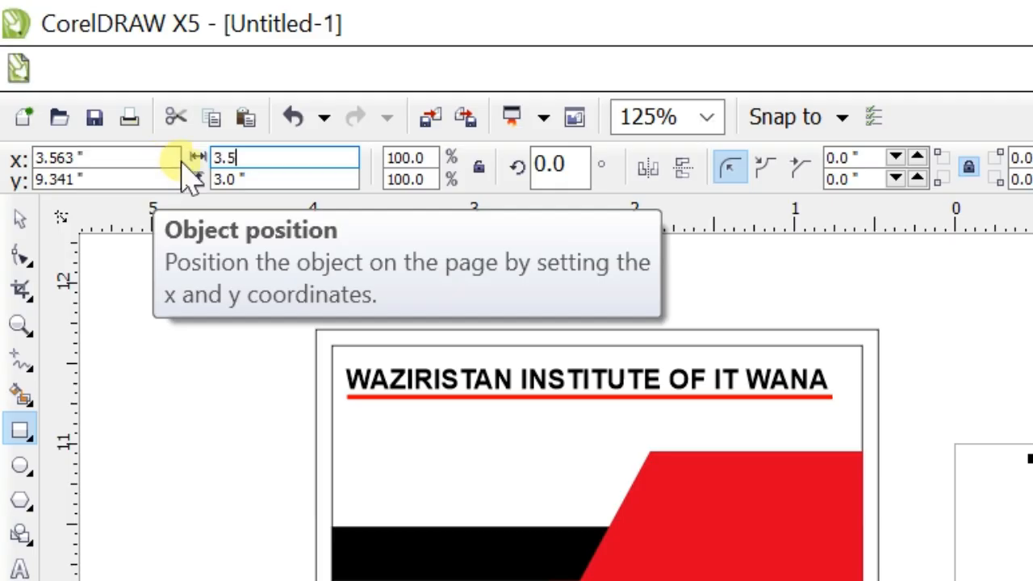
pyautogui.press('Tab')
pyautogui.write('2')
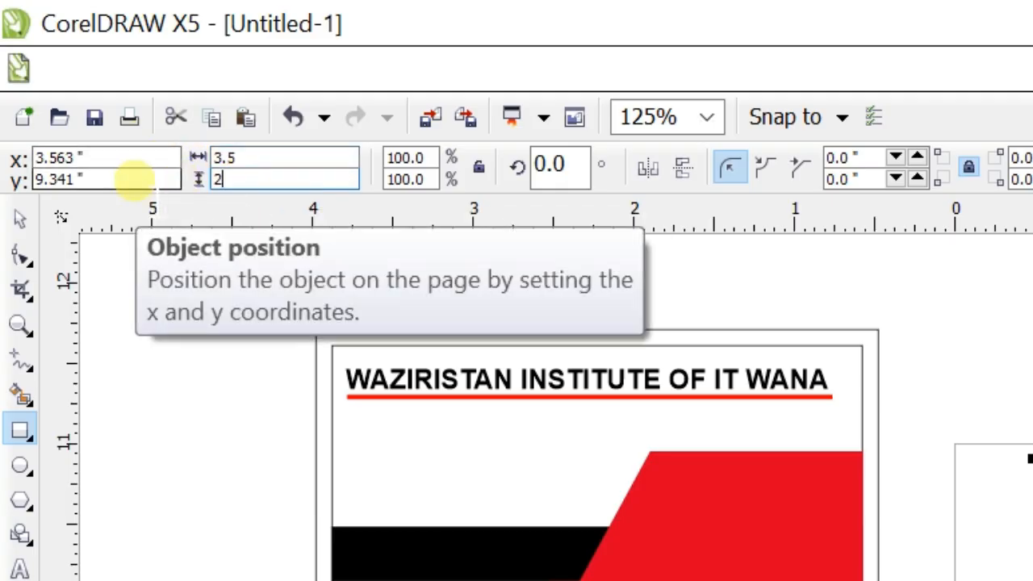
pyautogui.press('Return')
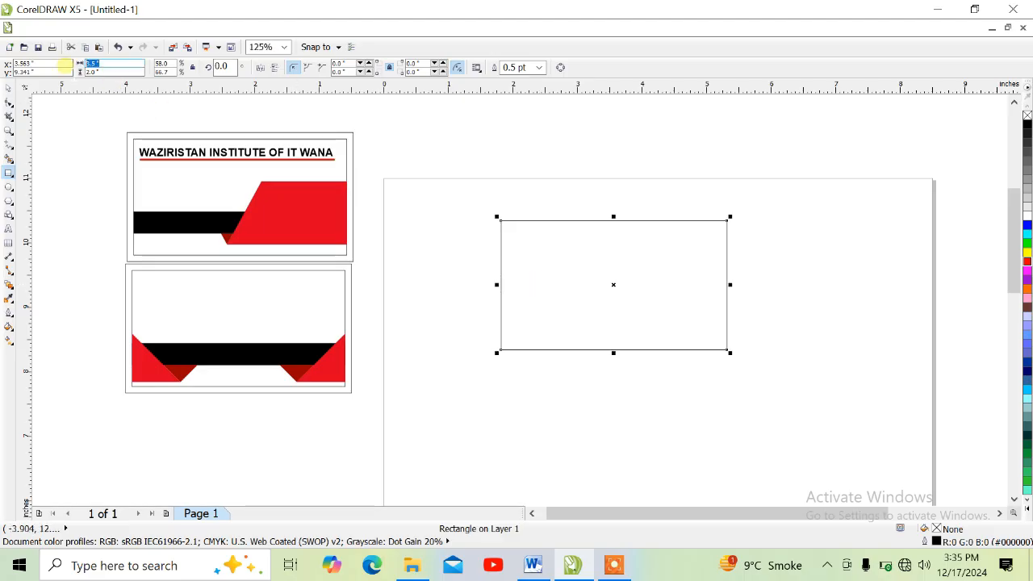
# Duplicate the card rectangle in place and size the copy to 3.3 in wide by 1.8 in high.
pyautogui.write('3.3')
pyautogui.press('Tab')
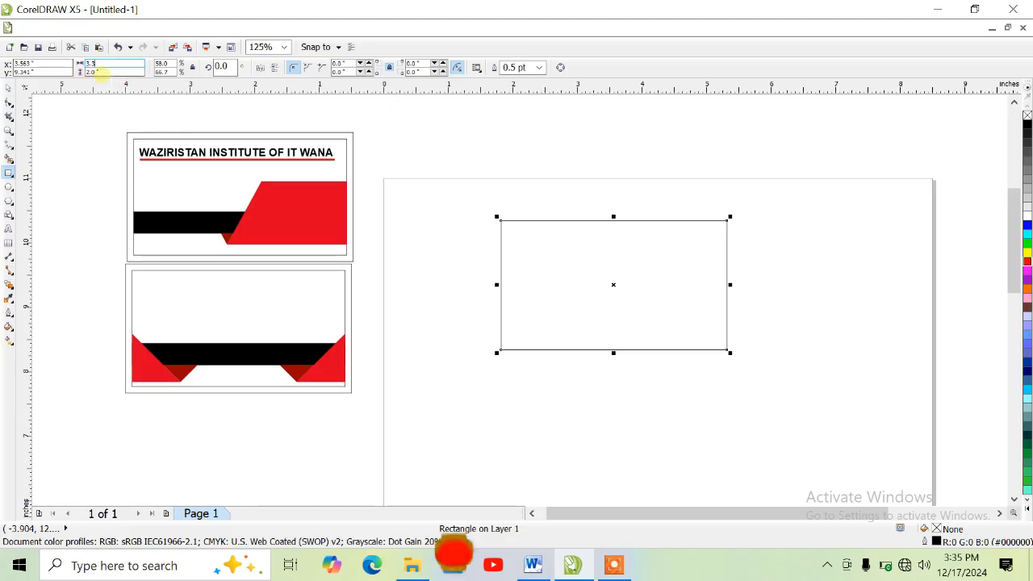
pyautogui.write('1.8')
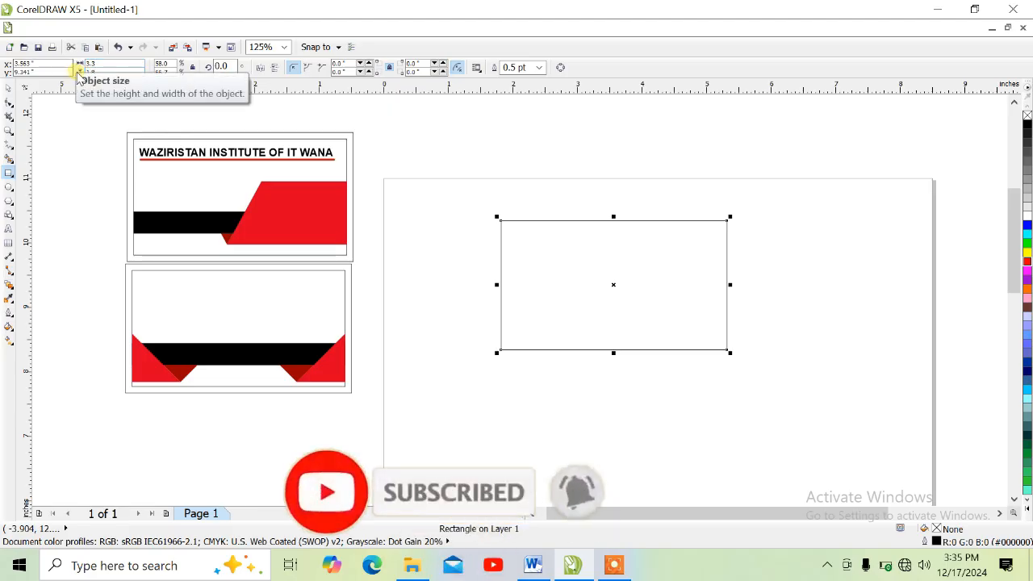
pyautogui.press('Return')
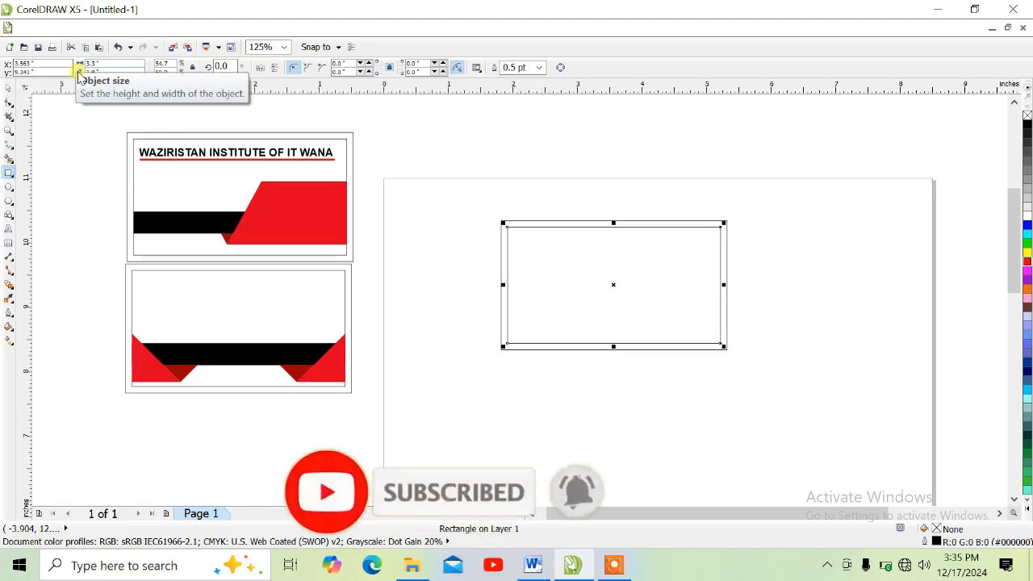
# Select both card rectangles and move them together toward the page's upper-left corner.
pyautogui.moveTo(811, 203); pyautogui.dragTo(477, 391)
pyautogui.moveTo(584, 298); pyautogui.dragTo(518, 261)
pyautogui.scroll(2, 517, 242)
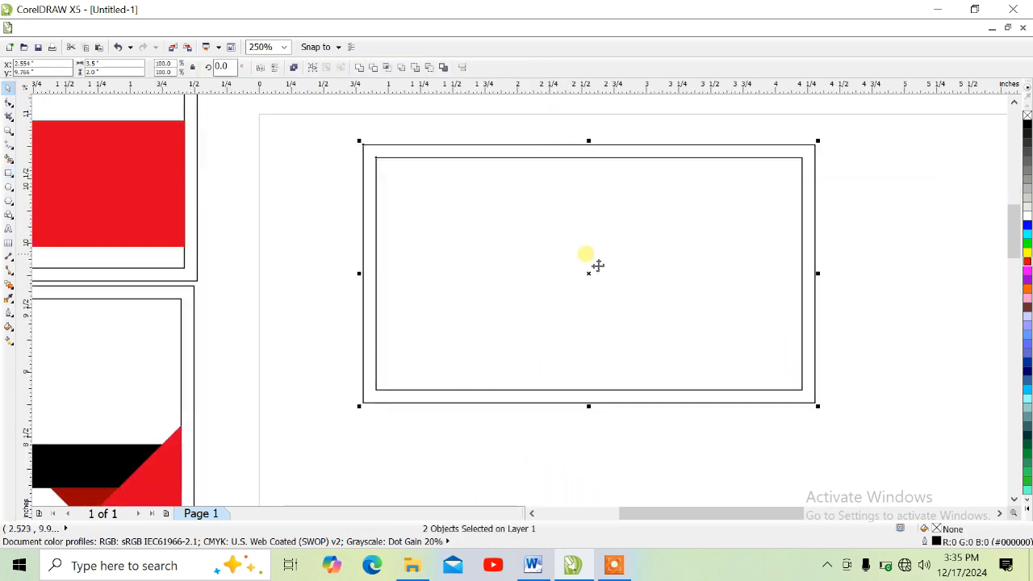
# Examine the two finished card designs alongside the blank card outline.
pyautogui.scroll(-1, 601, 266)
pyautogui.scroll(1, 611, 272)
pyautogui.scroll(-1, 580, 242)
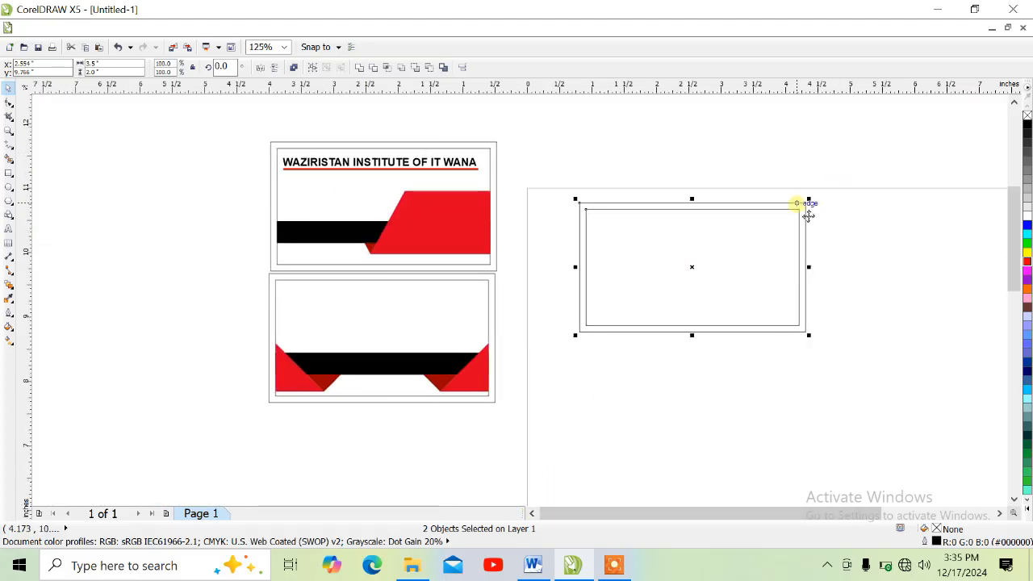
pyautogui.scroll(1, 810, 211)
pyautogui.scroll(-1, 805, 219)
pyautogui.press('z')
pyautogui.moveTo(867, 131); pyautogui.dragTo(259, 461)
pyautogui.moveTo(928, 139); pyautogui.dragTo(186, 456)
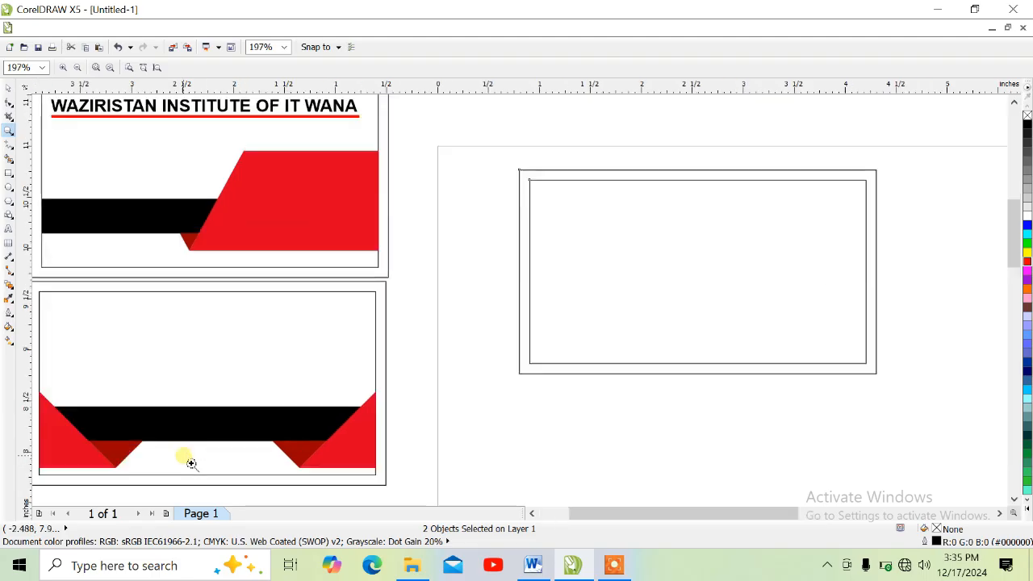
pyautogui.click(12, 91)
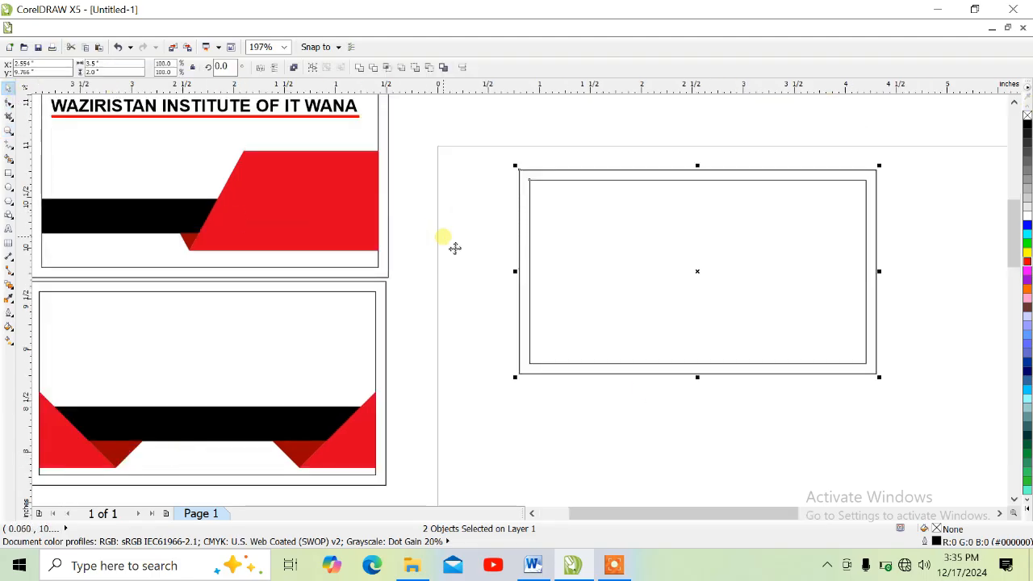
pyautogui.click(999, 514)
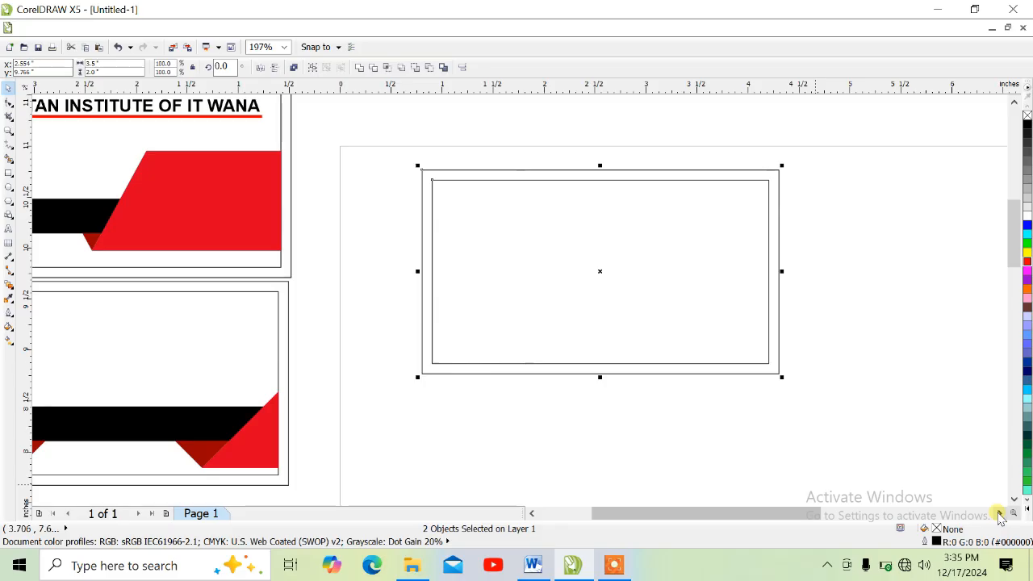
pyautogui.click(999, 514)
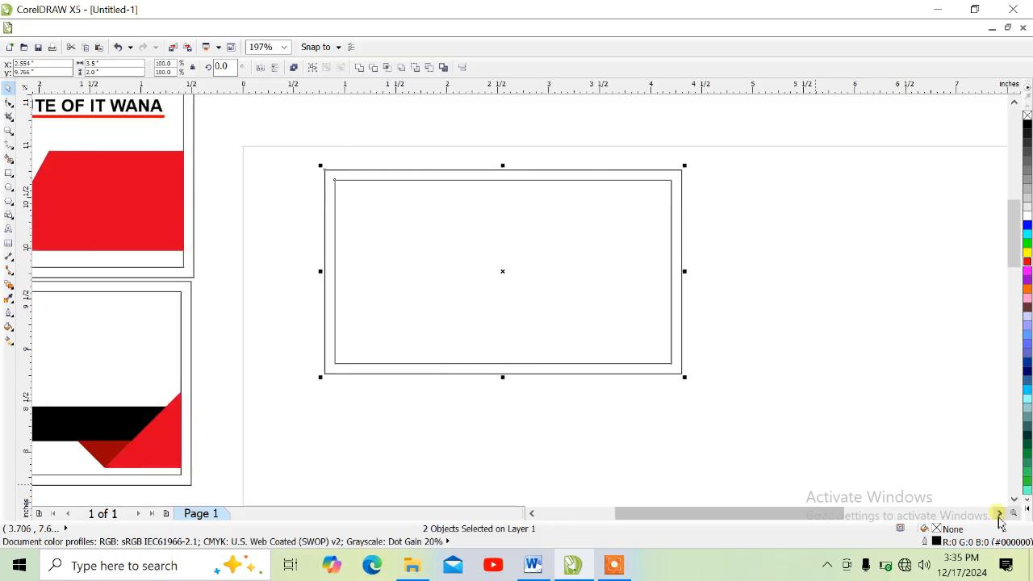
pyautogui.click(528, 514)
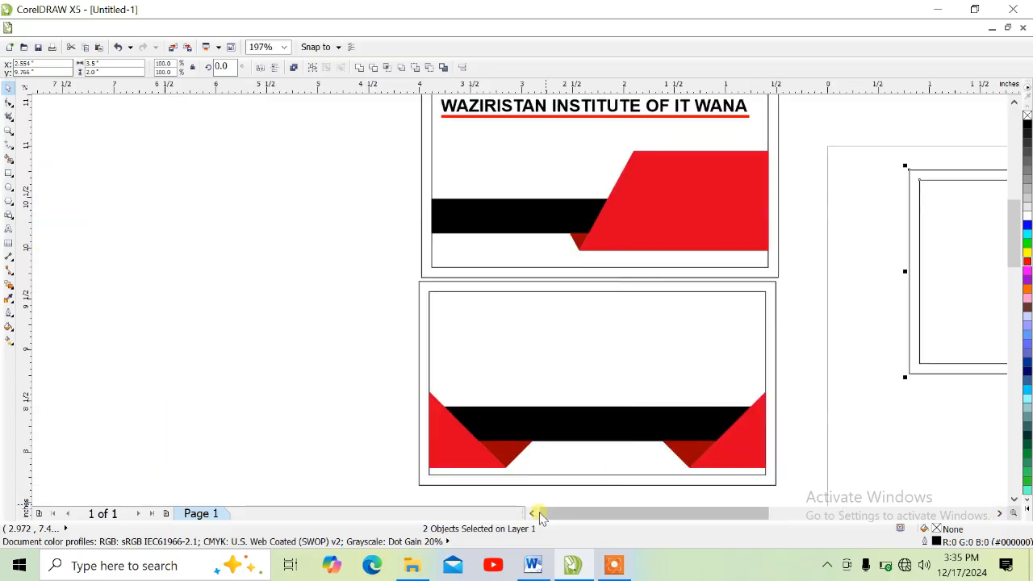
pyautogui.click(1000, 513)
pyautogui.click(1000, 513)
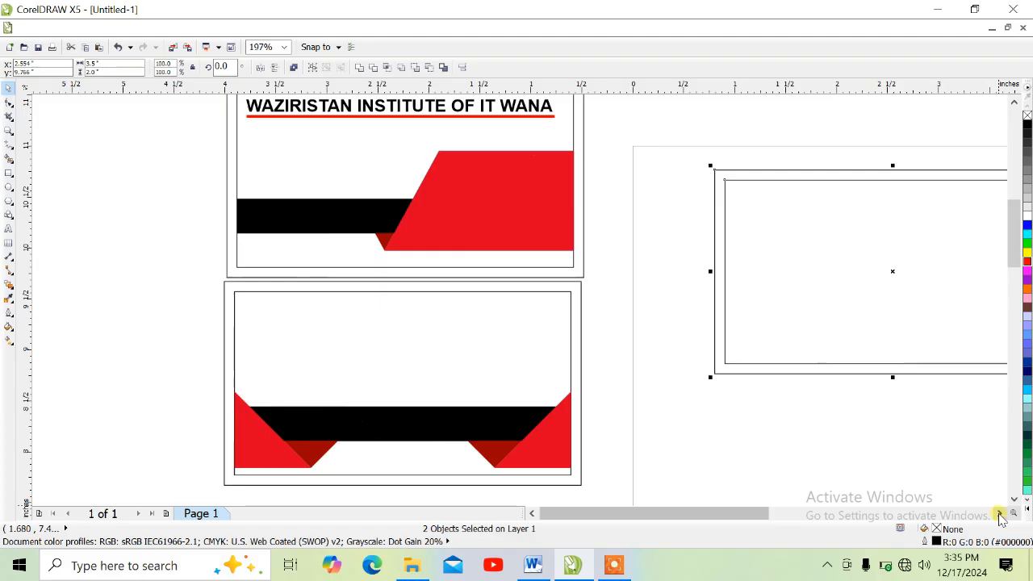
pyautogui.click(999, 513)
pyautogui.click(1000, 514)
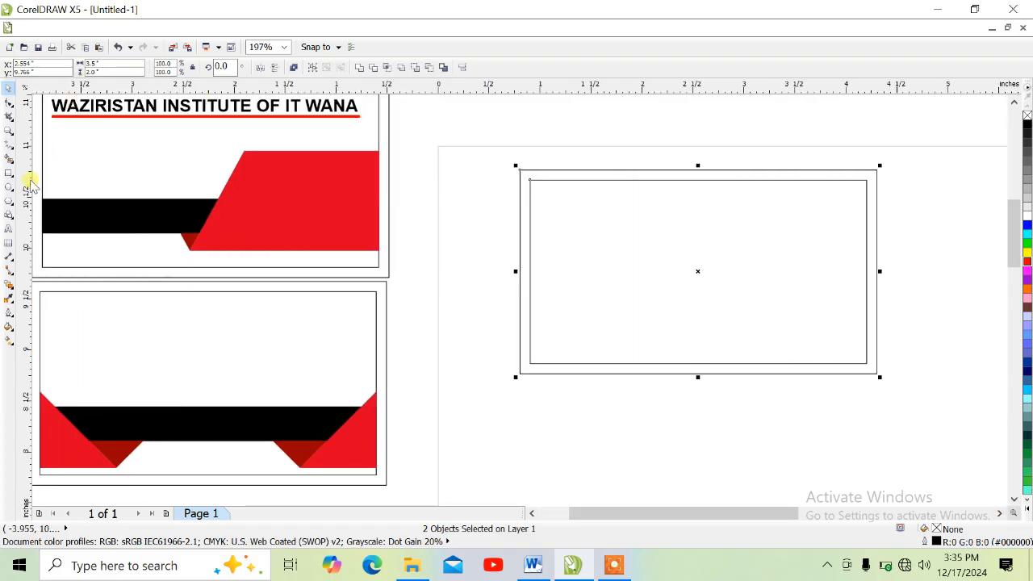
# Duplicate the inner card rectangle in place and shrink the copy to a strip about 0.48 in high along its lower edge.
pyautogui.click(563, 124)
pyautogui.click(591, 228)
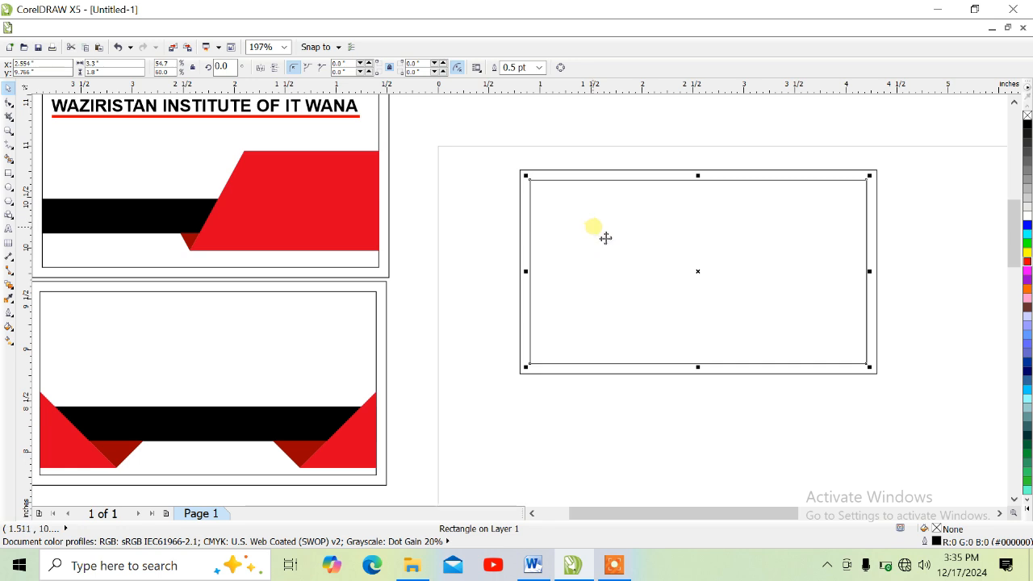
pyautogui.moveTo(697, 175); pyautogui.dragTo(697, 315)
pyautogui.hotkey('ctrl', 'c')
pyautogui.hotkey('ctrl', 'v')
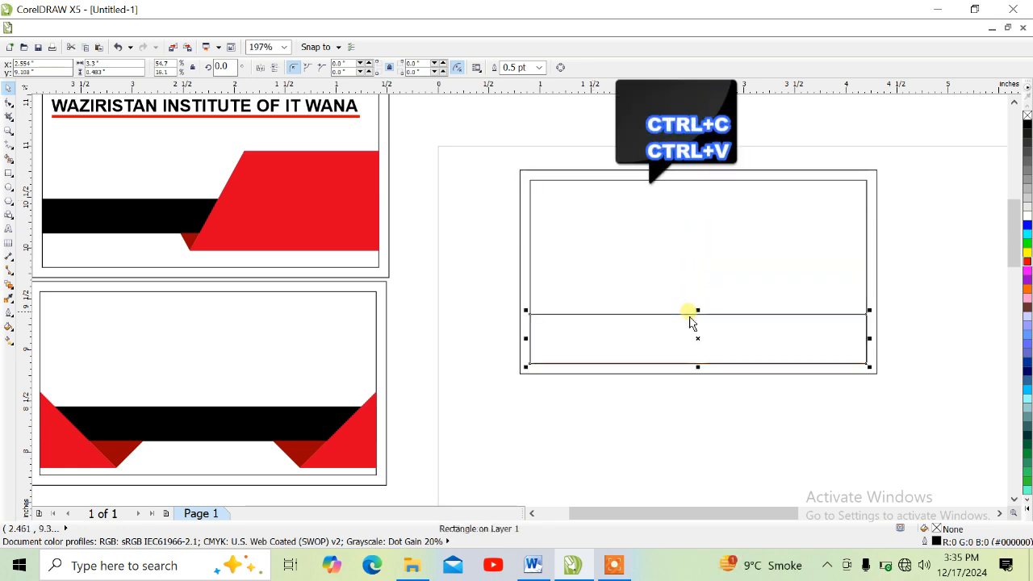
# Raise the strip off the card's lower edge, make it about 0.45 in high, and fill it black.
pyautogui.moveTo(710, 380); pyautogui.dragTo(708, 369)
pyautogui.moveTo(697, 314); pyautogui.dragTo(698, 302)
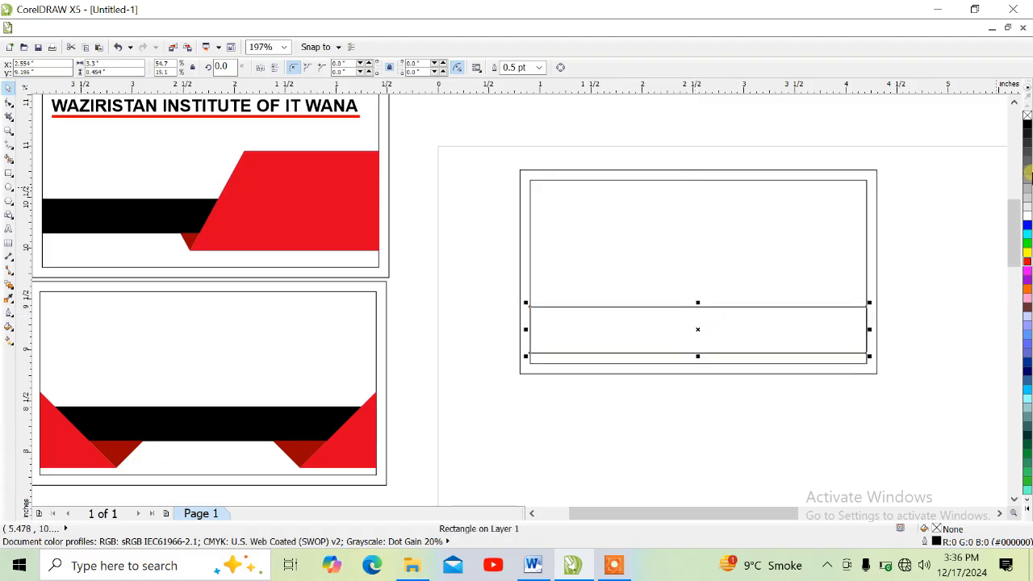
pyautogui.click(1027, 125)
pyautogui.click(8, 173)
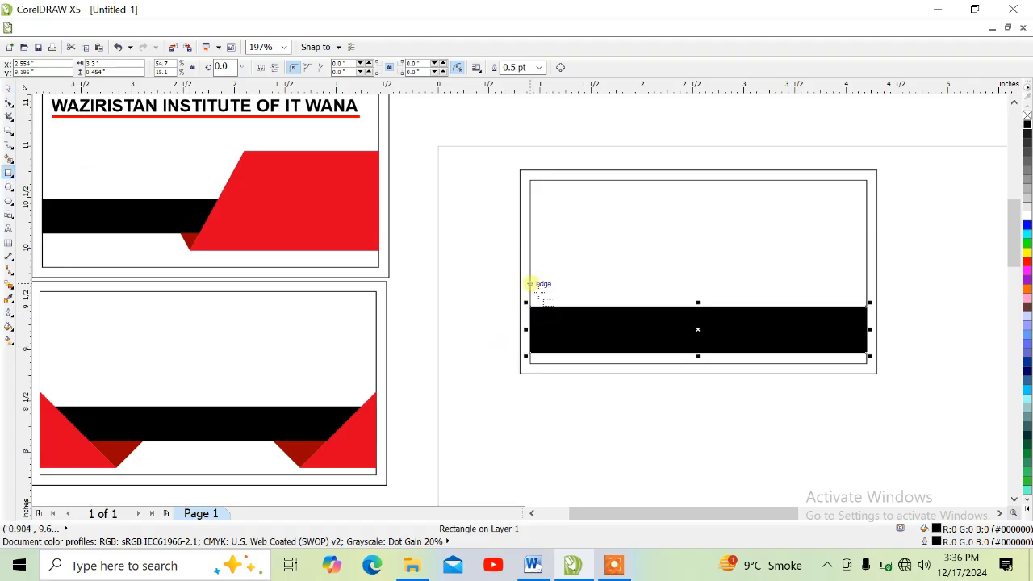
pyautogui.moveTo(529, 284); pyautogui.dragTo(617, 346)
pyautogui.press('Delete')
pyautogui.press('space')
# Reduce the black strip's height to about 0.385 in from below and nudge it slightly upward.
pyautogui.click(629, 331)
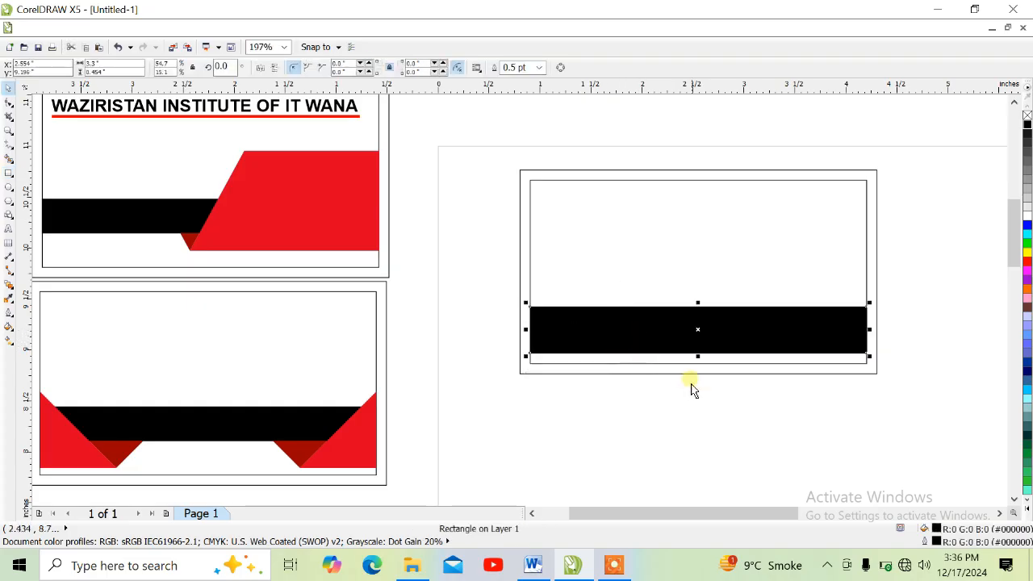
pyautogui.moveTo(709, 369); pyautogui.dragTo(709, 362)
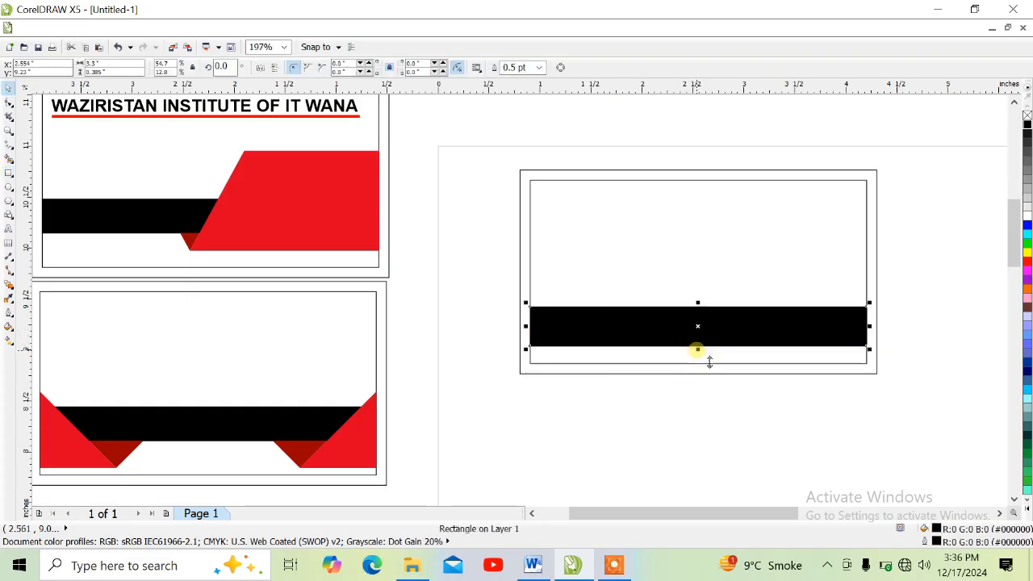
pyautogui.press('Up')
pyautogui.press('Up')
pyautogui.press('Up')
pyautogui.press('Up')
pyautogui.press('Up')
pyautogui.press('Up')
pyautogui.press('Up')
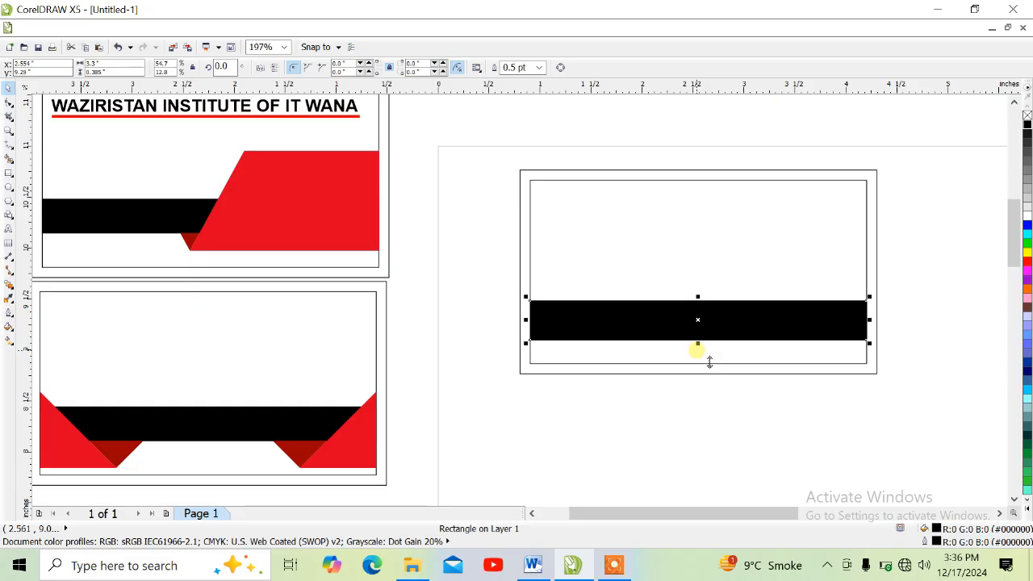
pyautogui.press('Up')
# Draw a square of about 0.79 in over the black strip's left end and fill it red (R 220, G 0, B 0).
pyautogui.click(6, 173)
pyautogui.moveTo(529, 278); pyautogui.dragTo(611, 328)
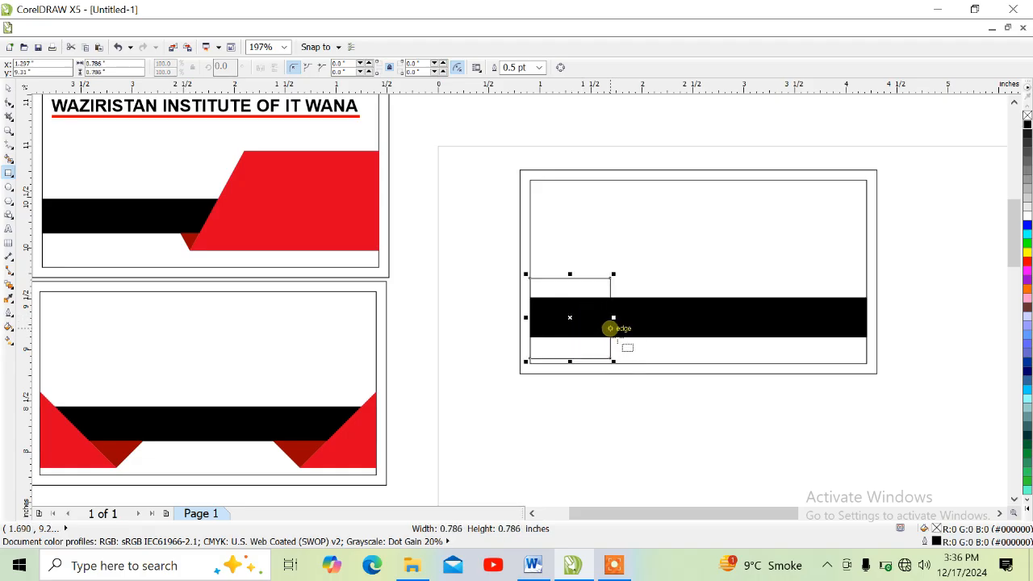
pyautogui.click(1027, 260)
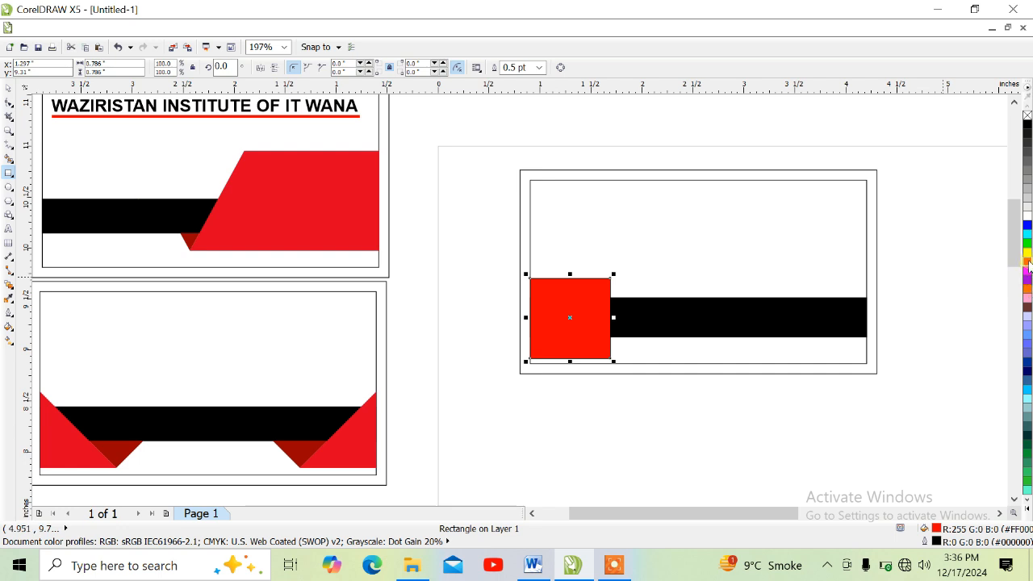
pyautogui.moveTo(1028, 262); pyautogui.dragTo(1001, 288)
# Convert the red square to curves and delete its upper-right node to form a right triangle.
pyautogui.click(9, 102)
pyautogui.rightClick(568, 293)
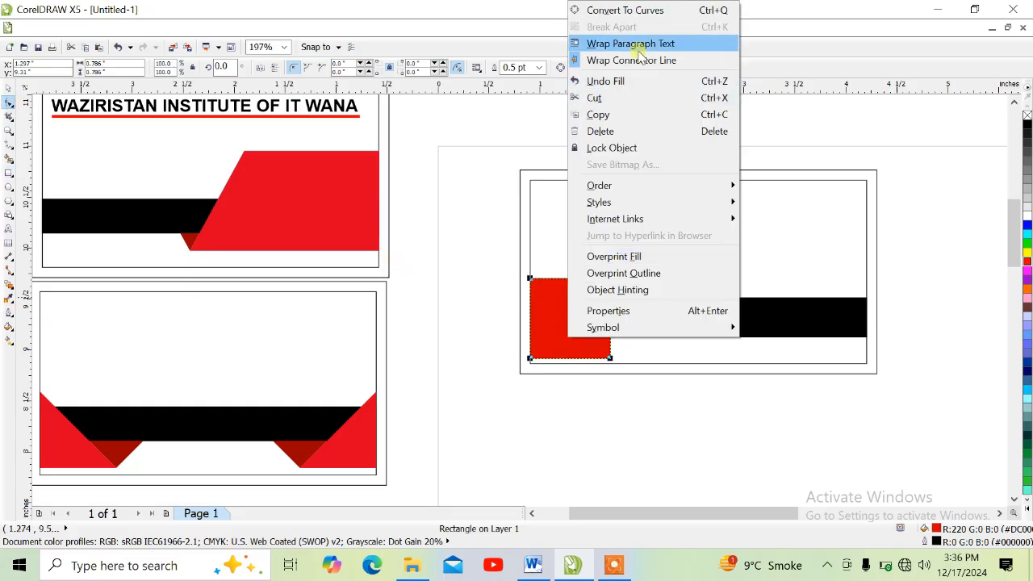
pyautogui.click(623, 10)
pyautogui.click(610, 280)
pyautogui.press('Delete')
pyautogui.click(8, 89)
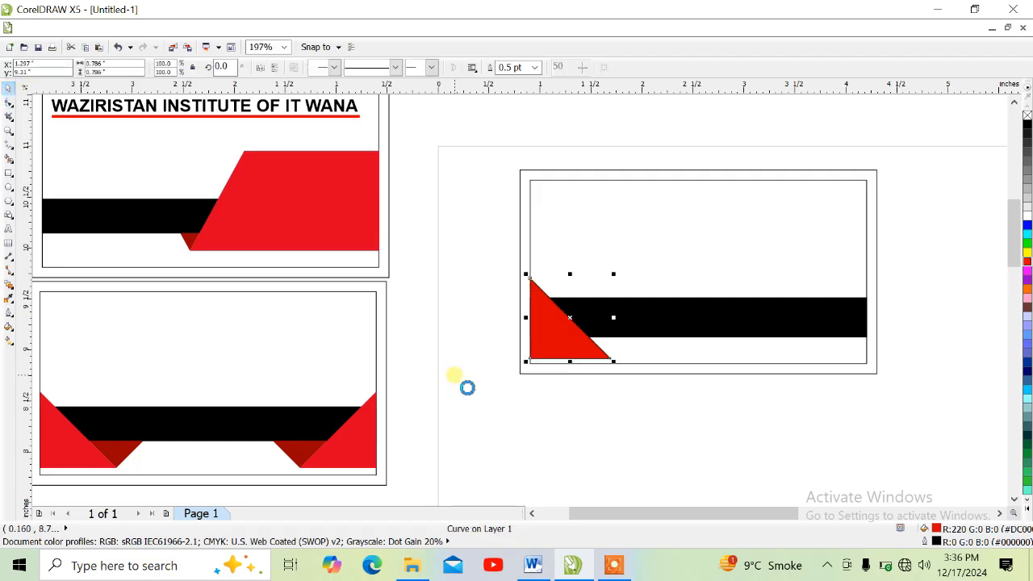
# Mirror a copy of the red triangle to its right and use Smart Fill on the gap between them below the black strip.
pyautogui.moveTo(525, 317); pyautogui.dragTo(618, 323)
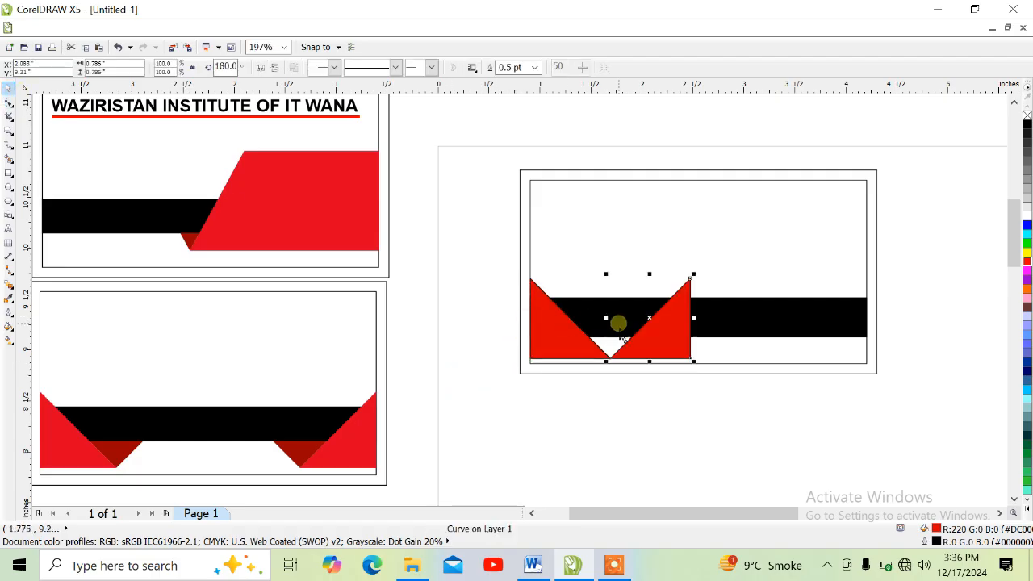
pyautogui.click(10, 159)
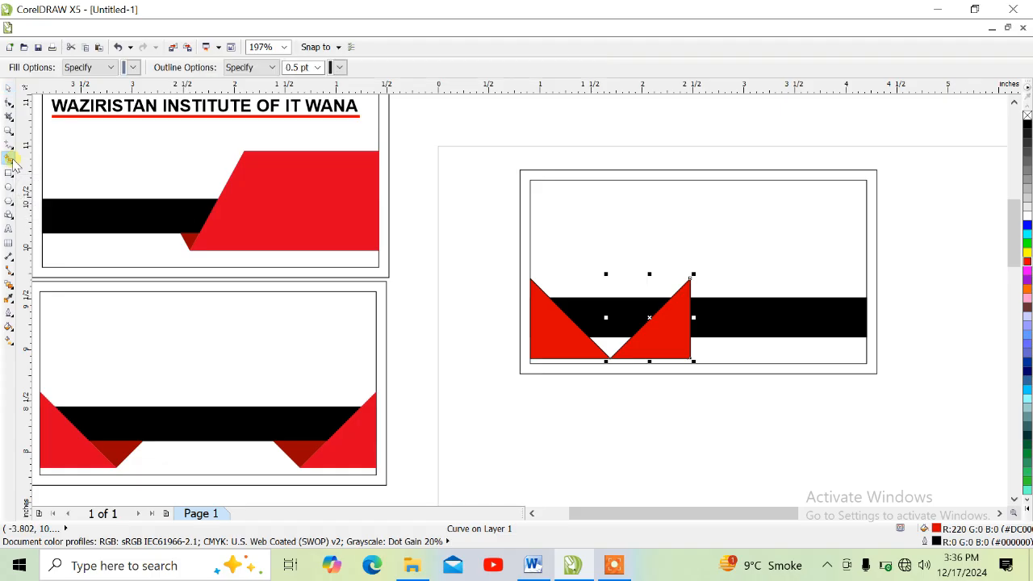
pyautogui.click(609, 349)
pyautogui.press('space')
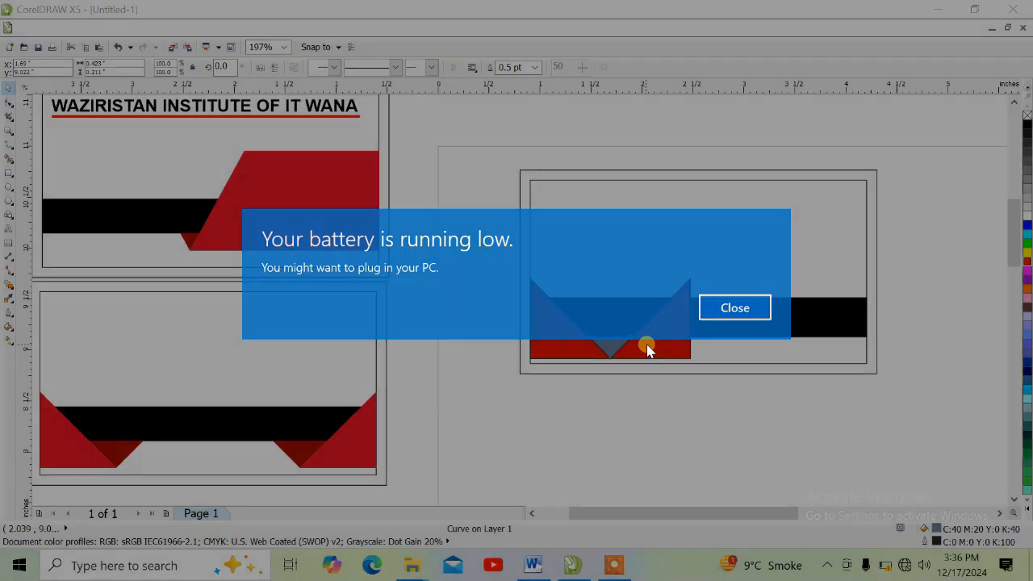
pyautogui.click(728, 305)
# Delete the mirrored red triangle and fill the small triangle below the strip dark red (R 154, G 0, B 25).
pyautogui.click(654, 337)
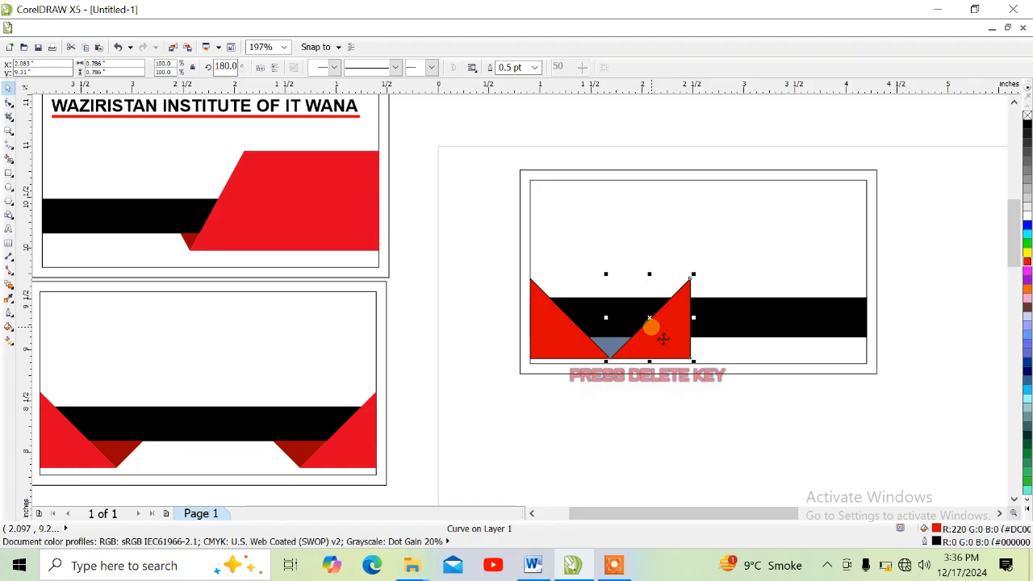
pyautogui.press('Delete')
pyautogui.click(618, 343)
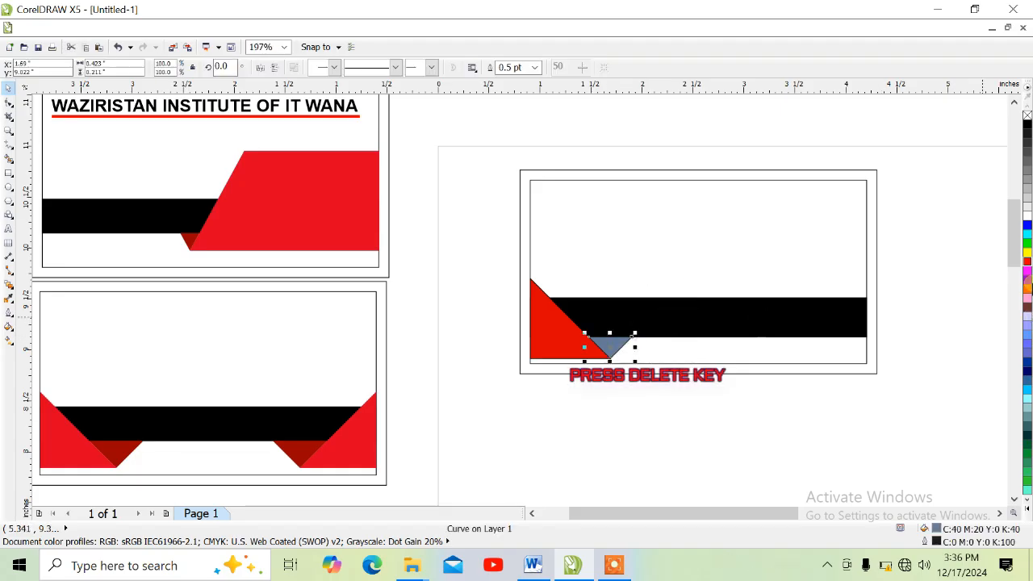
pyautogui.moveTo(1026, 264); pyautogui.dragTo(1016, 295)
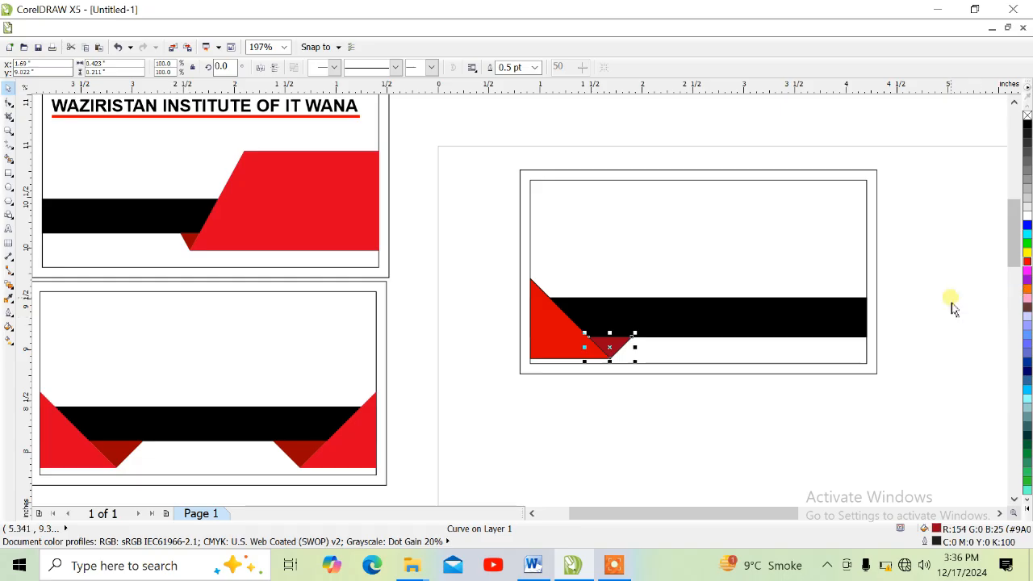
# Remove the outlines from the red and dark red triangles and mirror a copy of the pair to their right.
pyautogui.moveTo(491, 242); pyautogui.dragTo(685, 398)
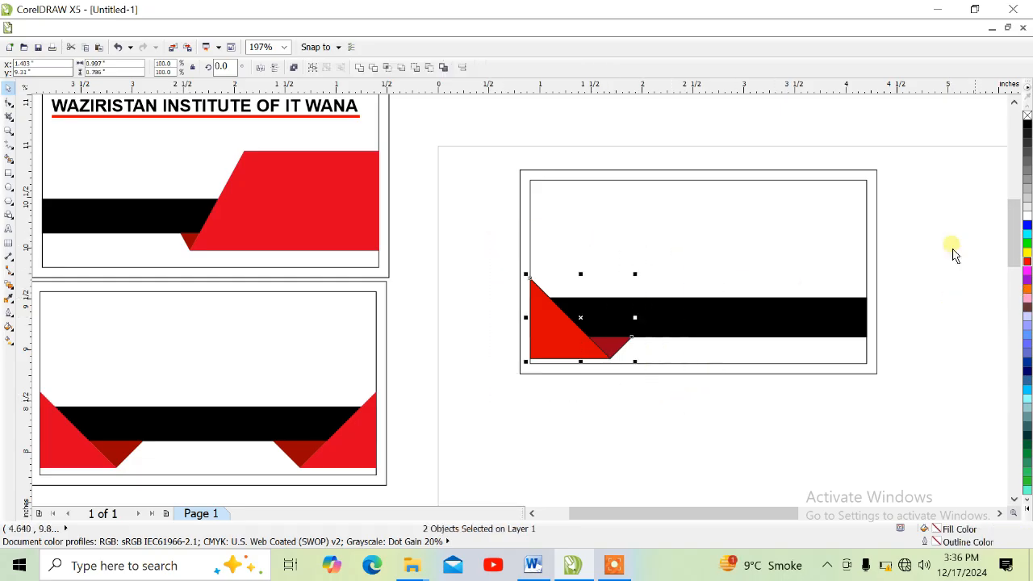
pyautogui.rightClick(1026, 117)
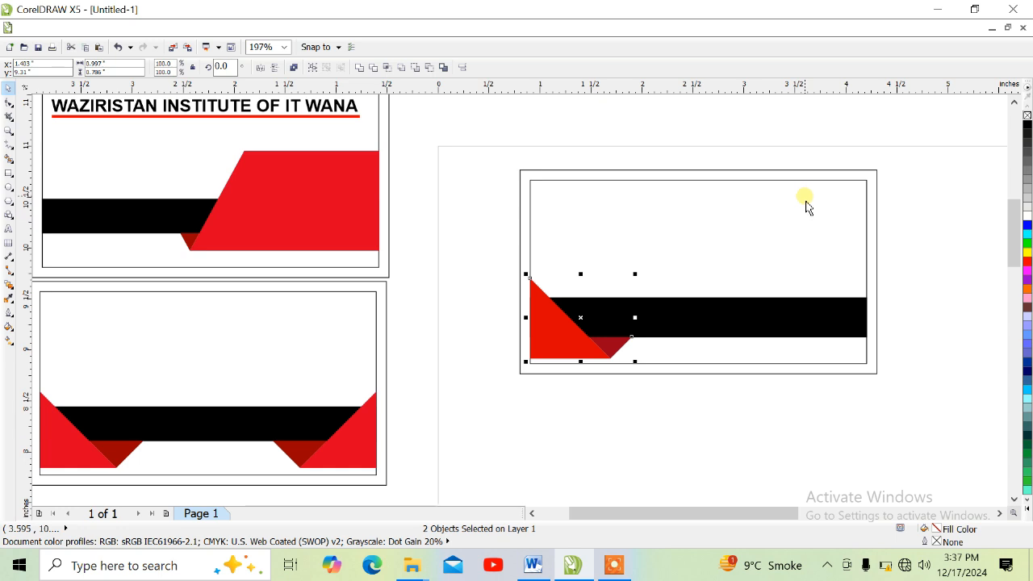
pyautogui.hotkey('ctrl', 'c')
pyautogui.hotkey('ctrl', 'v')
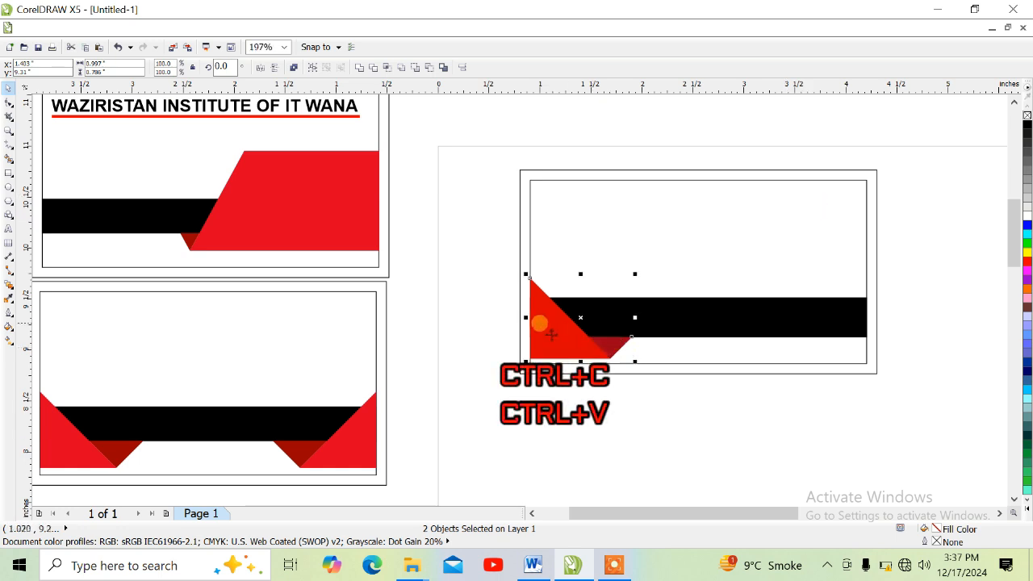
pyautogui.moveTo(528, 319); pyautogui.dragTo(644, 314)
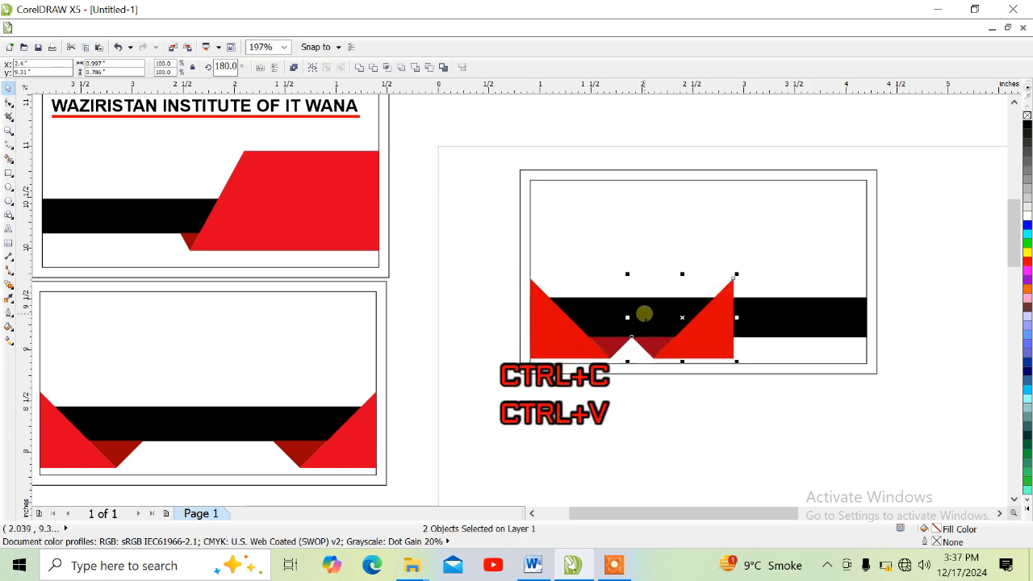
# Move the mirrored triangle pair horizontally until it is flush with the inner frame's right edge.
pyautogui.press('Right')
pyautogui.press('Right')
pyautogui.press('Right')
pyautogui.press('Right')
pyautogui.press('Right')
pyautogui.press('Right')
pyautogui.press('Right')
pyautogui.press('Right')
pyautogui.press('Right')
pyautogui.press('Right')
pyautogui.press('Right')
pyautogui.press('Right')
pyautogui.press('Right')
pyautogui.press('Right')
pyautogui.press('Right')
pyautogui.press('Right')
pyautogui.press('Right')
pyautogui.press('Right')
pyautogui.press('Right')
pyautogui.press('Right')
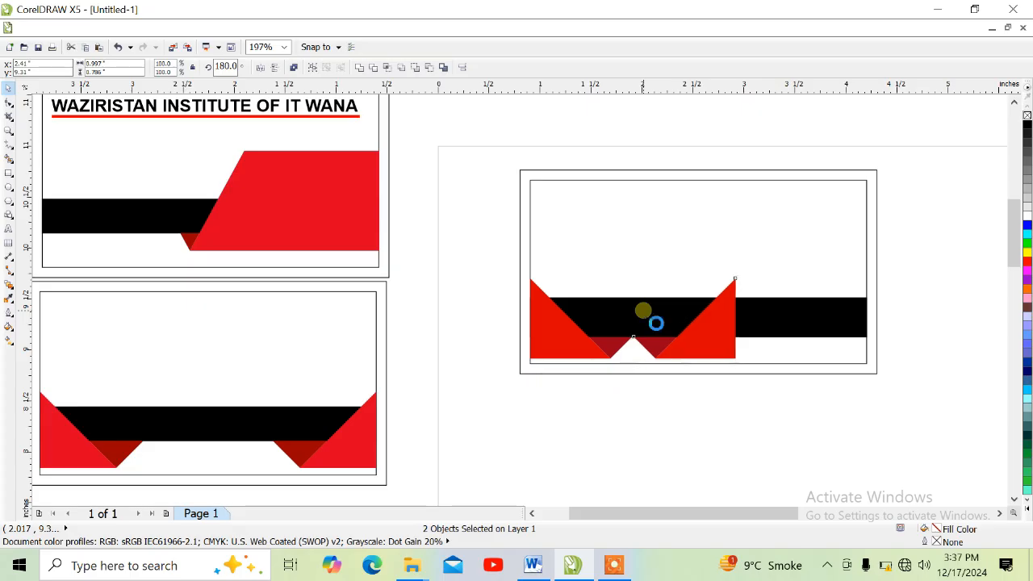
pyautogui.press('Right')
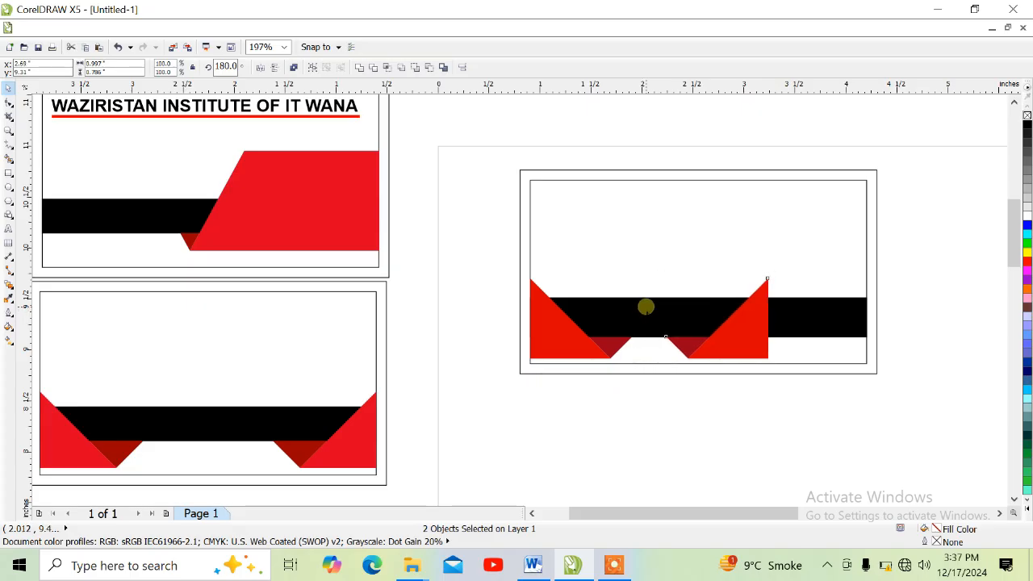
pyautogui.press('Right')
pyautogui.press('Right')
pyautogui.press('Right')
pyautogui.press('Right')
pyautogui.press('Right')
pyautogui.press('Right')
pyautogui.press('Right')
pyautogui.press('Right')
pyautogui.press('Right')
pyautogui.press('Right')
pyautogui.press('Right')
pyautogui.press('Right')
pyautogui.press('Right')
pyautogui.press('Right')
pyautogui.press('Right')
pyautogui.press('Right')
pyautogui.press('Right')
pyautogui.press('Right')
pyautogui.press('Right')
pyautogui.press('Right')
pyautogui.press('Right')
pyautogui.press('Right')
pyautogui.press('Right')
pyautogui.press('Right')
pyautogui.press('Right')
pyautogui.press('Right')
pyautogui.press('Right')
pyautogui.press('Right')
pyautogui.press('Right')
pyautogui.press('Right')
pyautogui.press('Right')
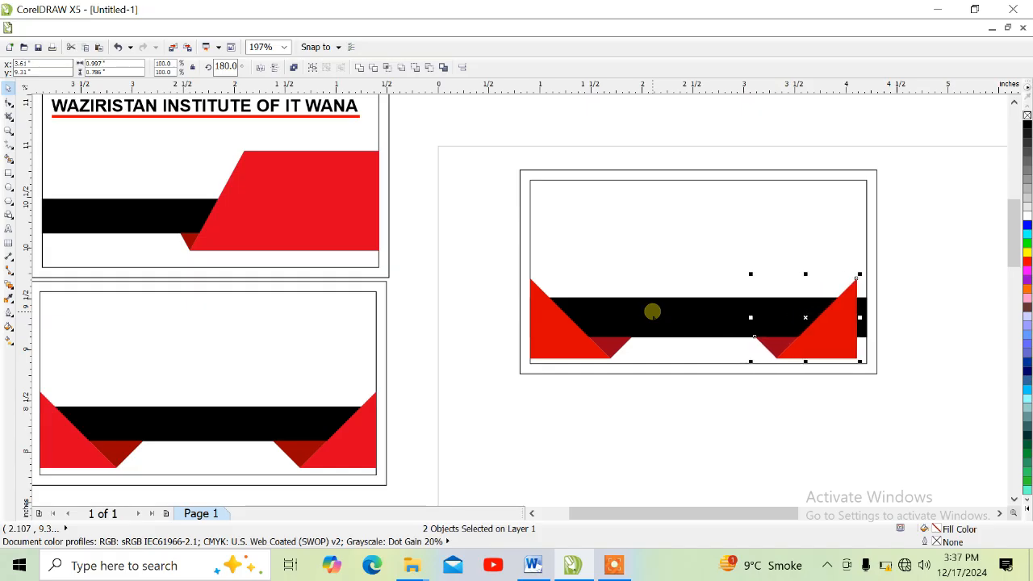
pyautogui.press('Right')
pyautogui.press('Right')
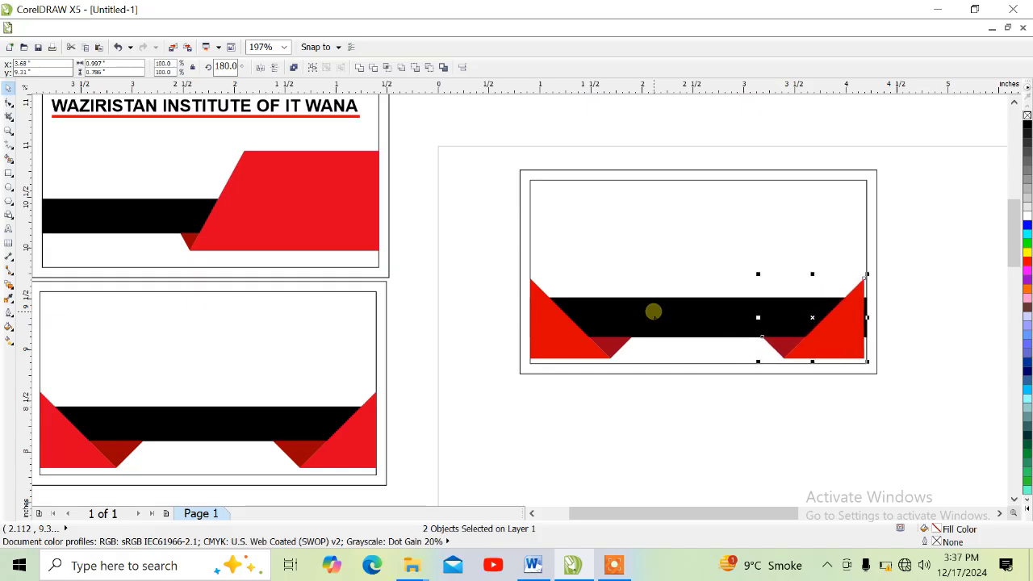
pyautogui.press('Right')
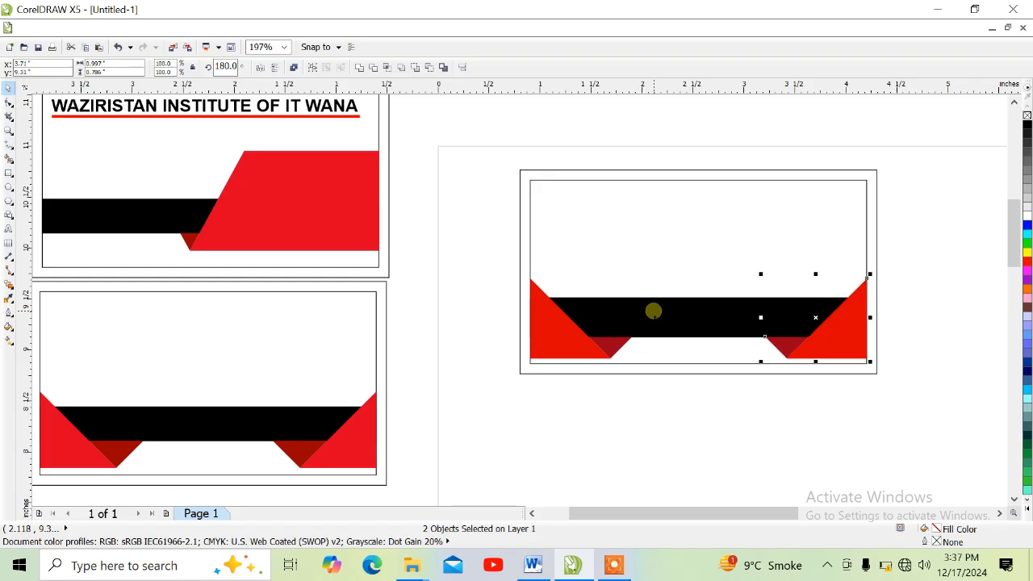
# Group all the objects of the card design and place a copy of the group below the original.
pyautogui.click(887, 143)
pyautogui.moveTo(912, 146); pyautogui.dragTo(512, 396)
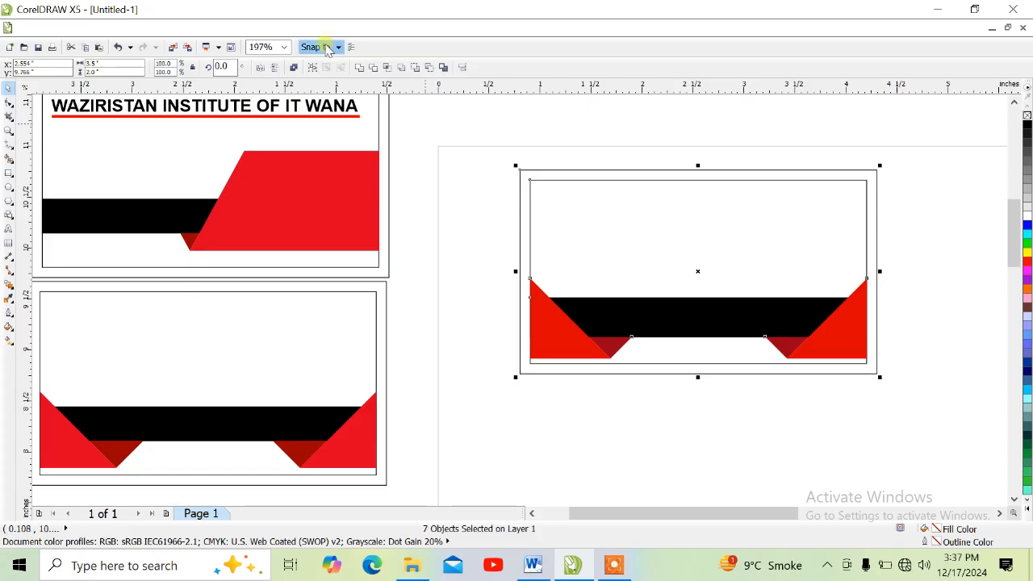
pyautogui.click(313, 68)
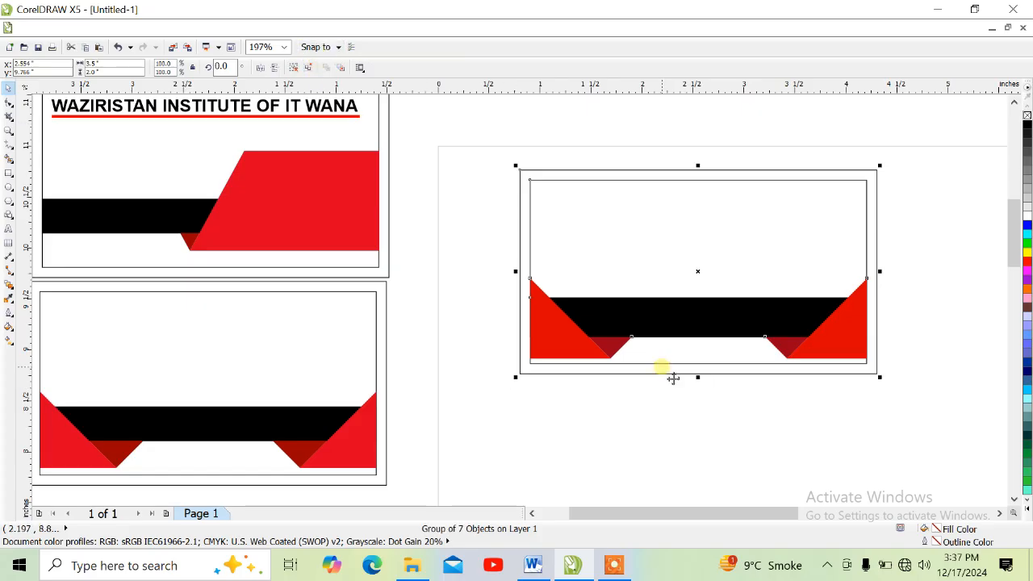
pyautogui.moveTo(663, 268); pyautogui.dragTo(667, 401)
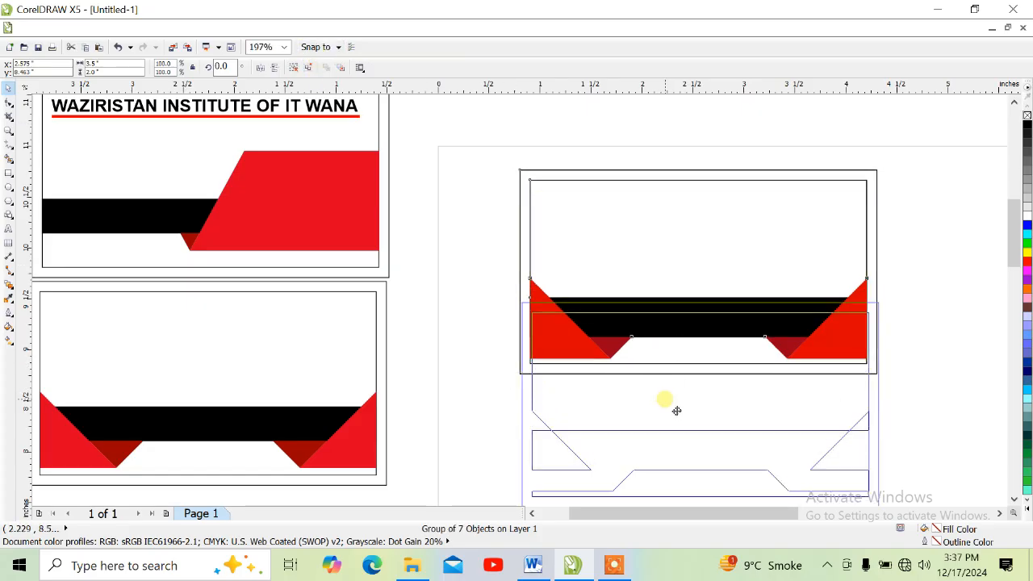
pyautogui.rightClick(666, 401)
# Move the original card upward and the copy slightly down so that the two cards are clear of each other.
pyautogui.click(667, 262)
pyautogui.moveTo(679, 274); pyautogui.dragTo(657, 203)
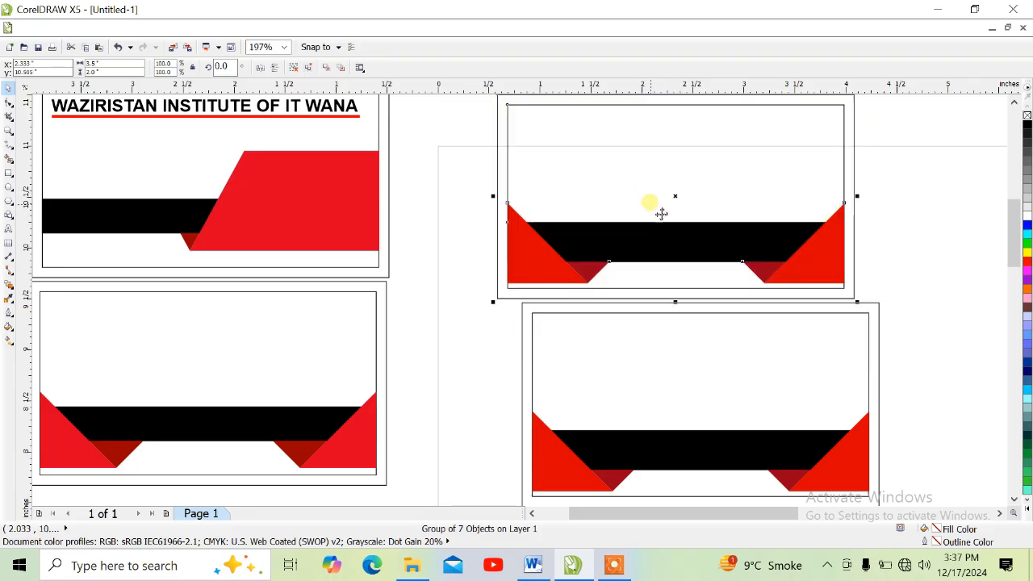
pyautogui.click(665, 225)
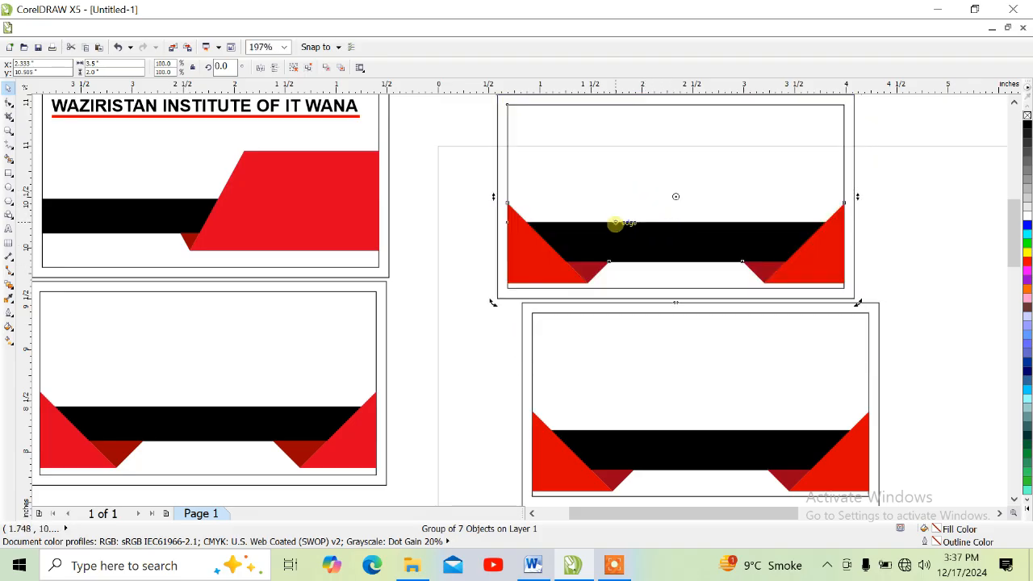
pyautogui.moveTo(688, 369); pyautogui.dragTo(680, 354)
pyautogui.click(809, 272)
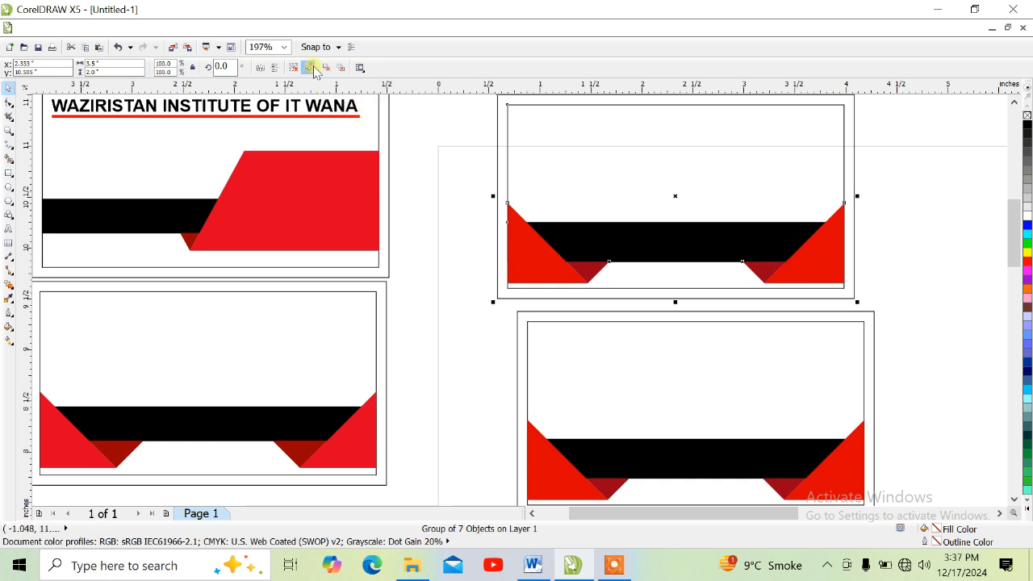
# Ungroup the upper card and delete the red and dark red triangles at both ends of its strip.
pyautogui.click(338, 73)
pyautogui.moveTo(903, 175); pyautogui.dragTo(720, 329)
pyautogui.press('Delete')
pyautogui.moveTo(458, 162); pyautogui.dragTo(659, 317)
pyautogui.press('Delete')
# Move the upper card's black strip up by about 0.18 in.
pyautogui.click(659, 240)
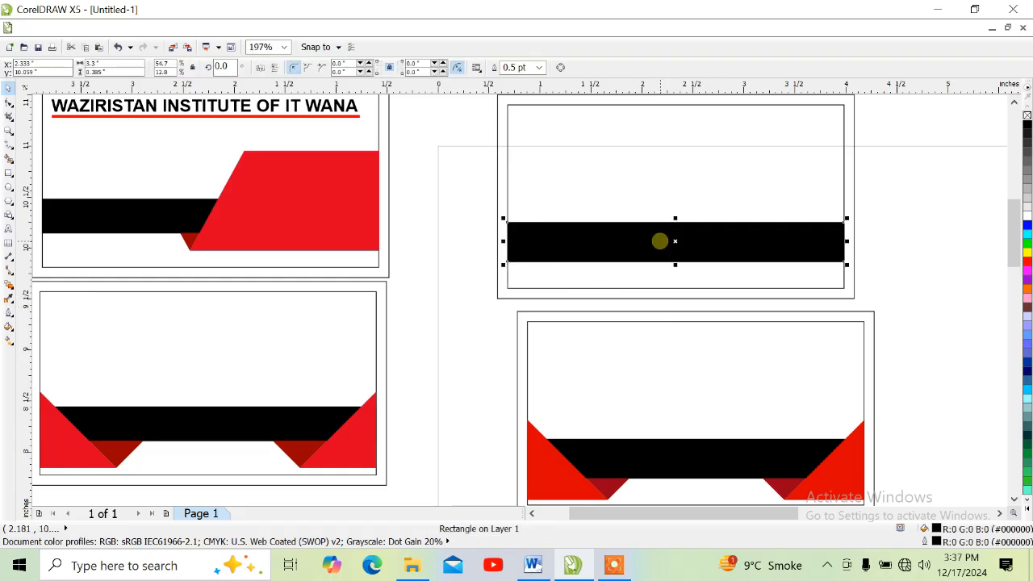
pyautogui.press('Up')
pyautogui.press('Up')
pyautogui.press('Up')
pyautogui.press('Up')
pyautogui.press('Up')
pyautogui.press('Up')
pyautogui.press('Up')
pyautogui.press('Up')
pyautogui.press('Up')
pyautogui.press('Up')
pyautogui.press('Up')
pyautogui.press('Up')
pyautogui.press('Up')
pyautogui.press('Up')
pyautogui.press('Up')
pyautogui.press('Up')
pyautogui.press('Up')
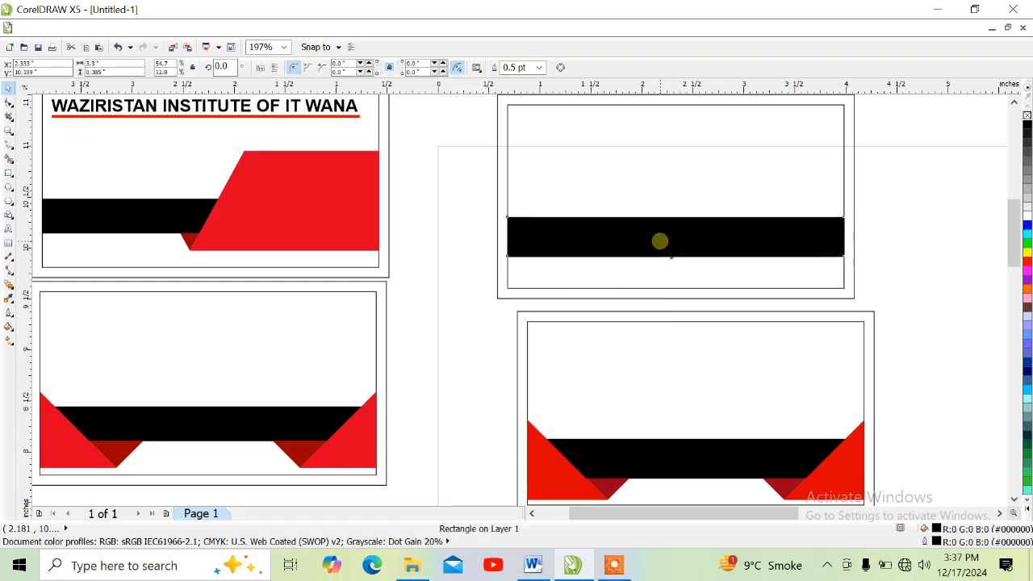
pyautogui.press('Up')
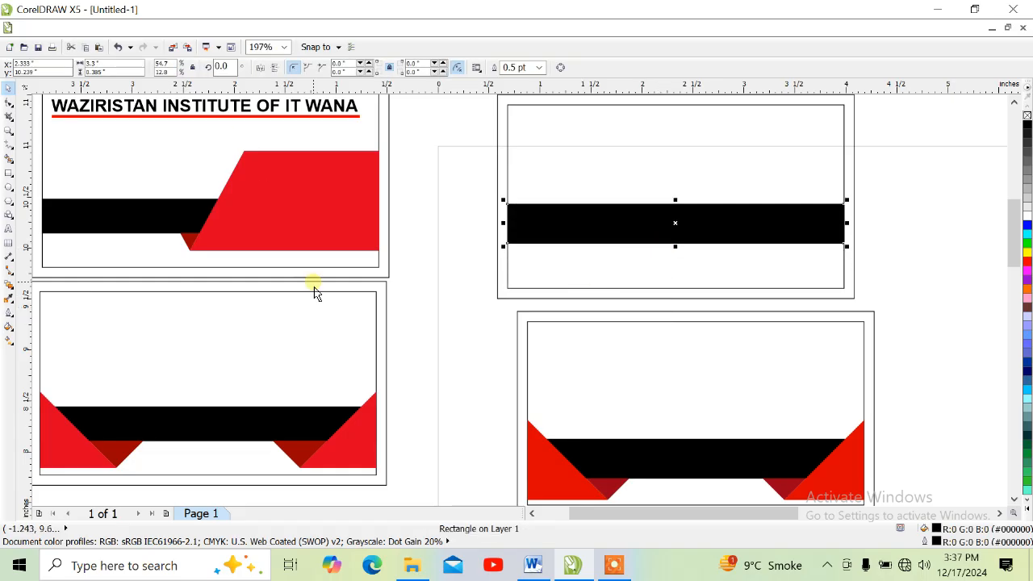
# Draw a rectangle of about 2.15 × 1.17 in over the right part of the upper card's strip and fill it red (R 186, G 0, B 0).
pyautogui.click(8, 174)
pyautogui.moveTo(621, 146); pyautogui.dragTo(842, 266)
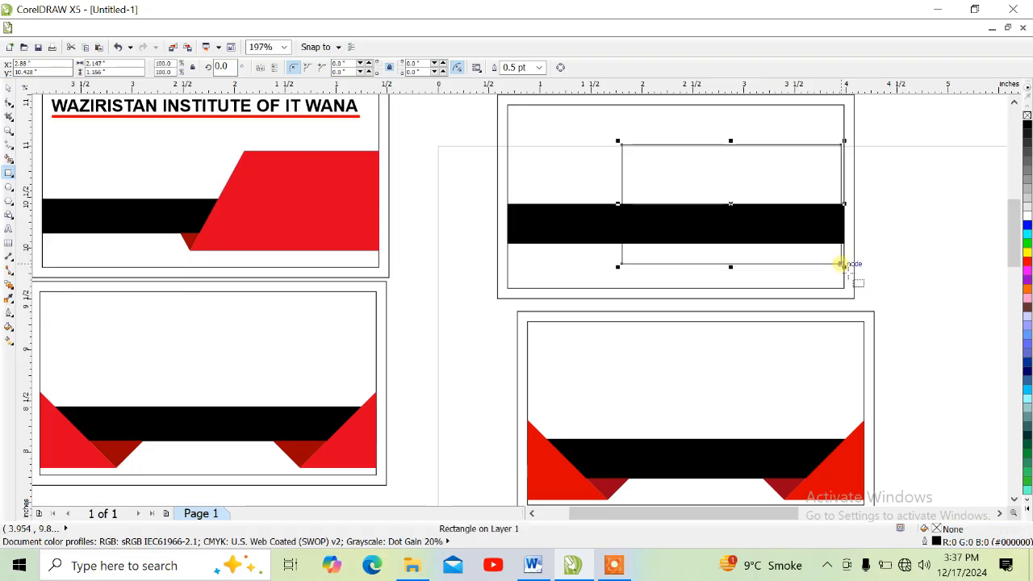
pyautogui.click(1027, 268)
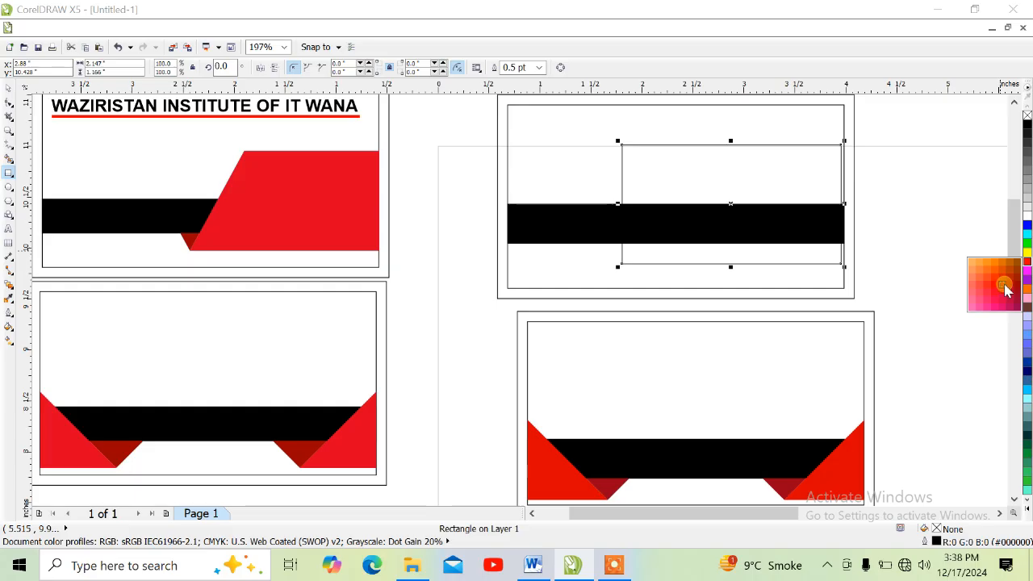
pyautogui.click(1005, 284)
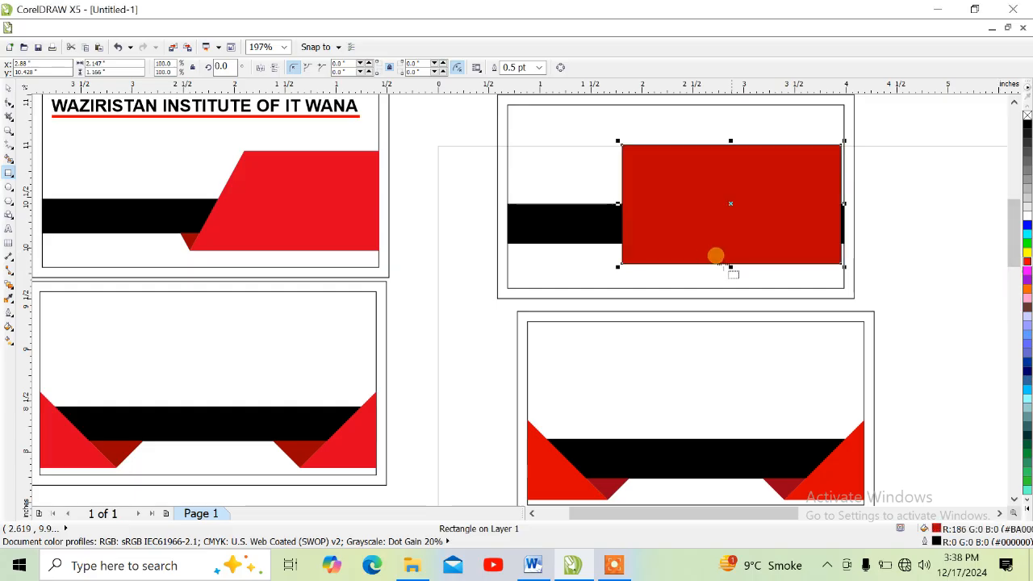
# Sample the red (R 220, G 0, B 0) of the lower card's corner triangle and apply it to the rectangle.
pyautogui.click(9, 305)
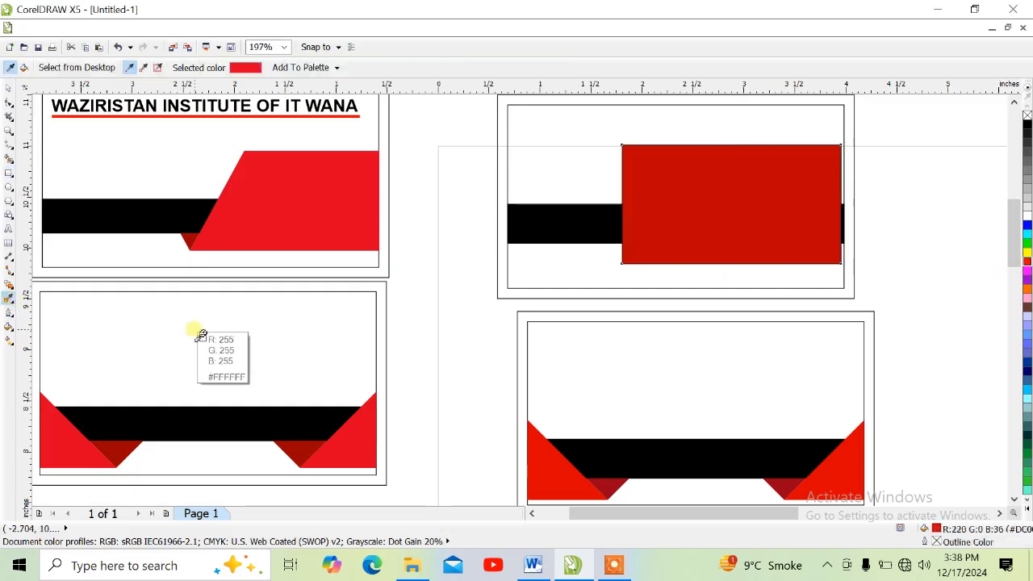
pyautogui.click(852, 458)
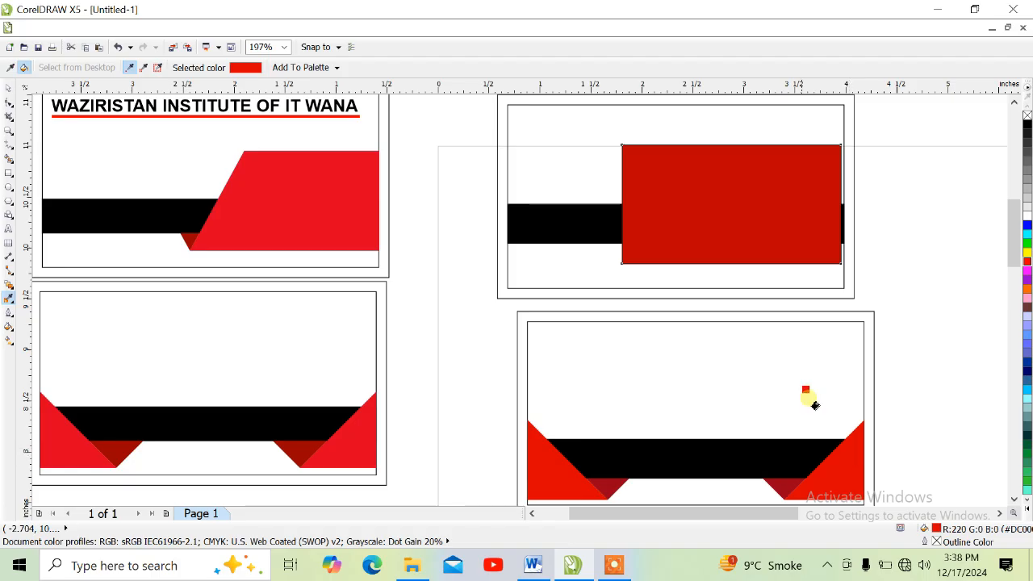
pyautogui.click(740, 206)
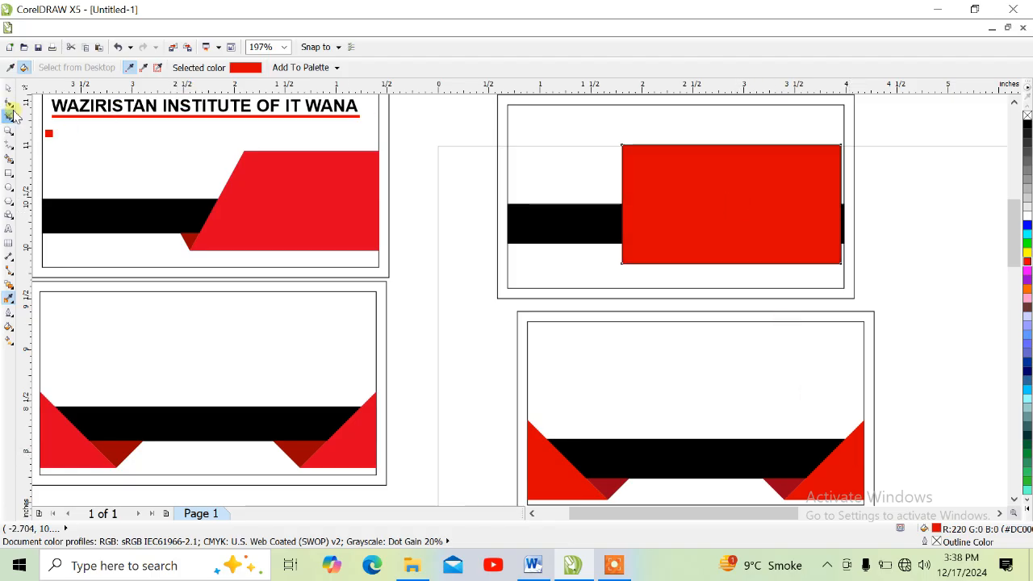
# Convert the red rectangle to curves, move its upper-left node inward to slant the left side, and align the shape with the frame's right edge.
pyautogui.click(9, 103)
pyautogui.rightClick(652, 185)
pyautogui.click(663, 191)
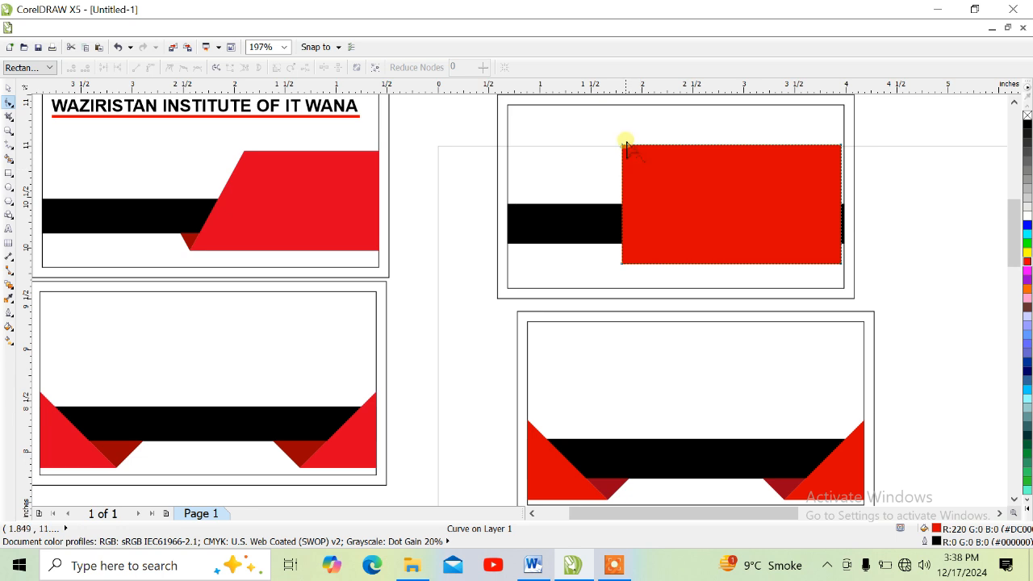
pyautogui.moveTo(623, 146); pyautogui.dragTo(682, 154)
pyautogui.press('space')
pyautogui.press('Right')
# Mirror a copy of the slanted red shape to its left and use Smart Fill on the small gap between them below the strip.
pyautogui.hotkey('ctrl', 'c')
pyautogui.hotkey('ctrl', 'v')
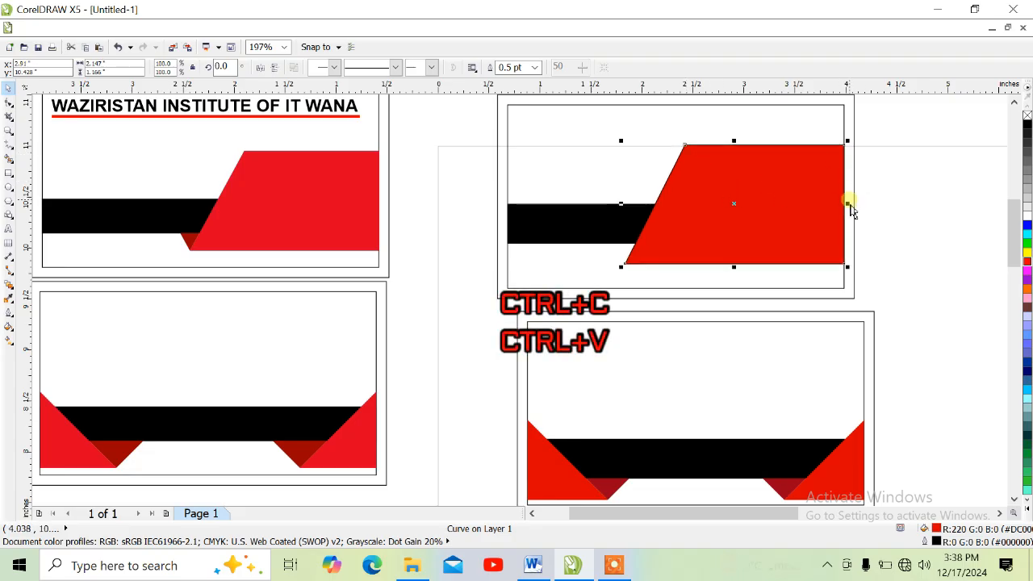
pyautogui.moveTo(847, 204); pyautogui.dragTo(575, 231)
pyautogui.click(9, 159)
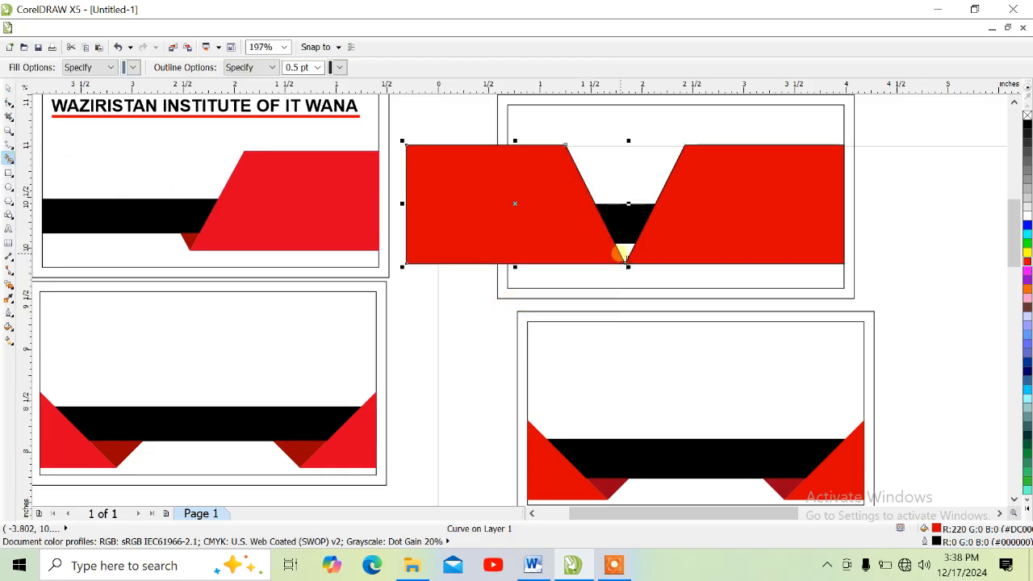
pyautogui.click(626, 251)
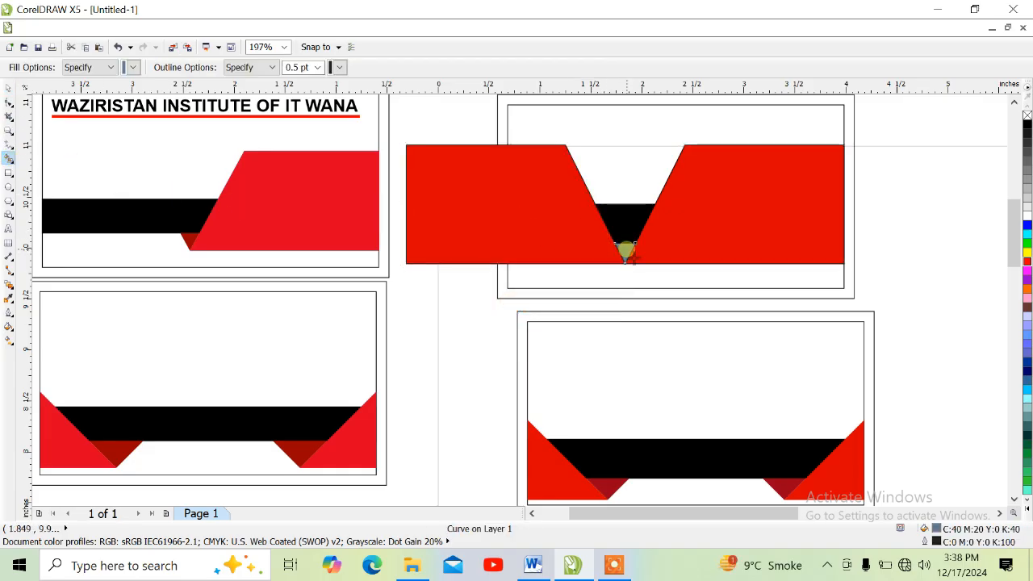
# Delete the mirrored red shape and fill the small triangle with dark red (R 154, G 0, B 25) sampled from the lower card.
pyautogui.press('space')
pyautogui.click(552, 221)
pyautogui.press('Delete')
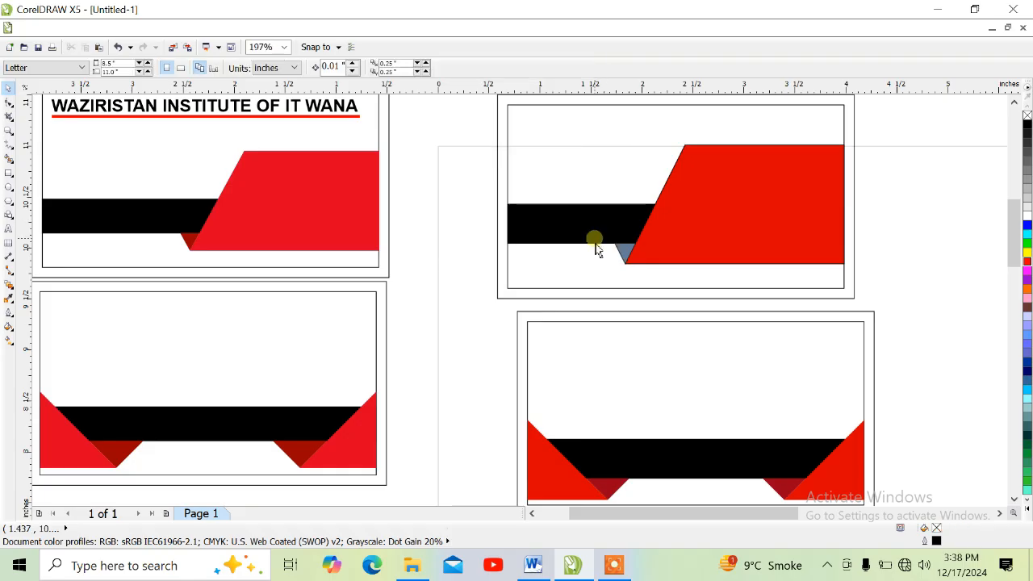
pyautogui.click(626, 249)
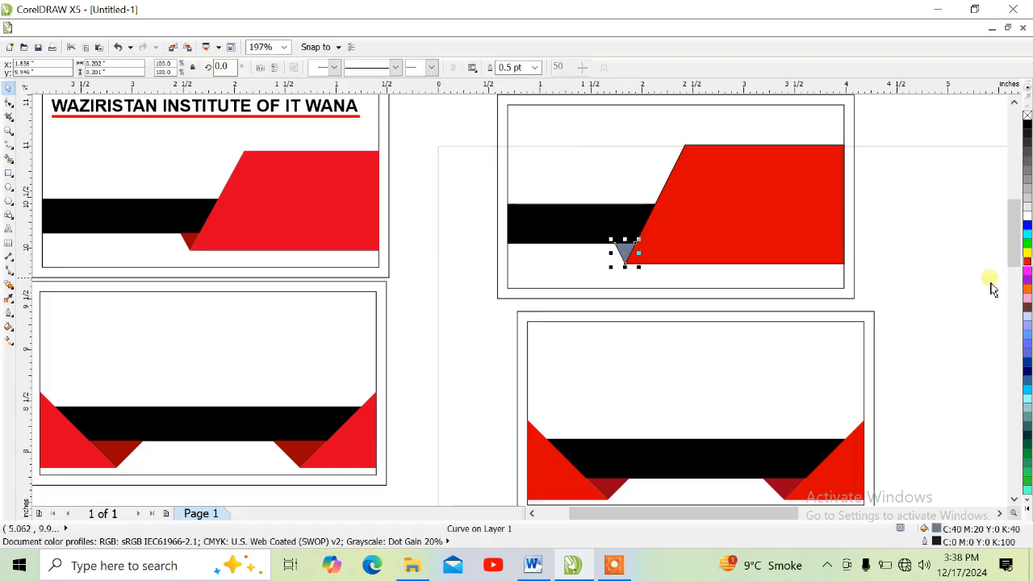
pyautogui.click(10, 300)
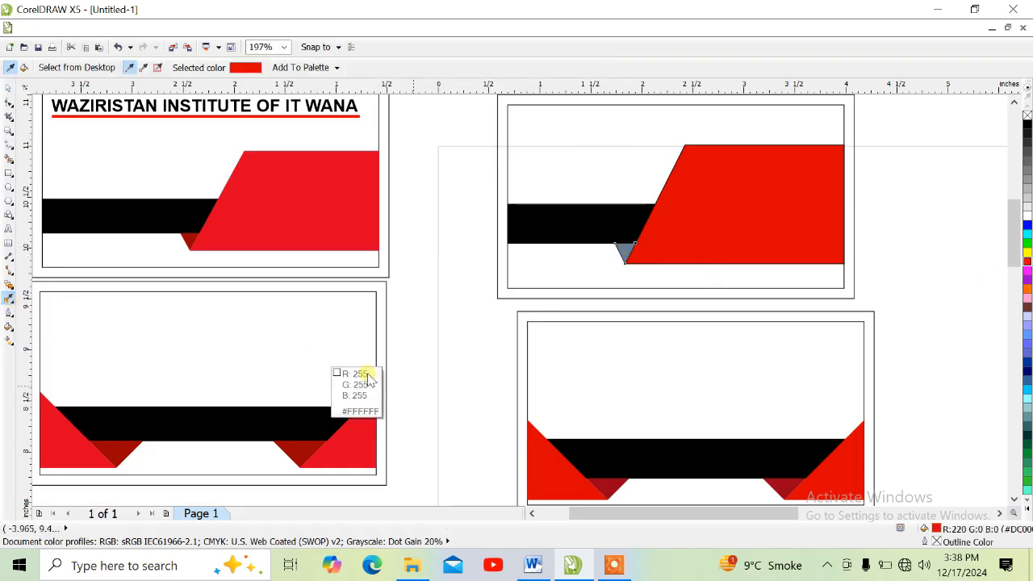
pyautogui.click(611, 489)
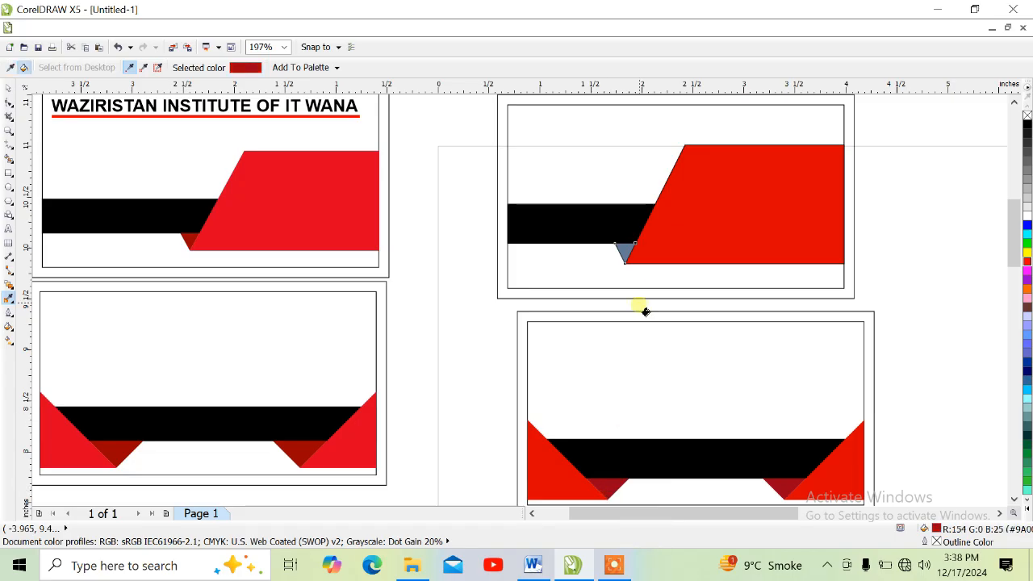
pyautogui.click(628, 255)
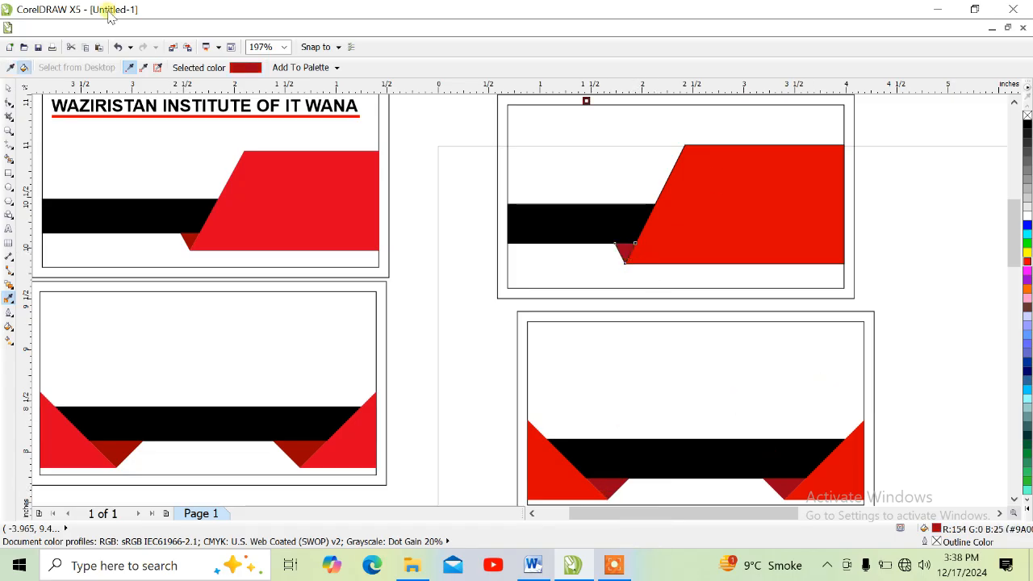
# Remove the outlines from the upper card's black strip, slanted red shape and small dark red triangle.
pyautogui.click(11, 91)
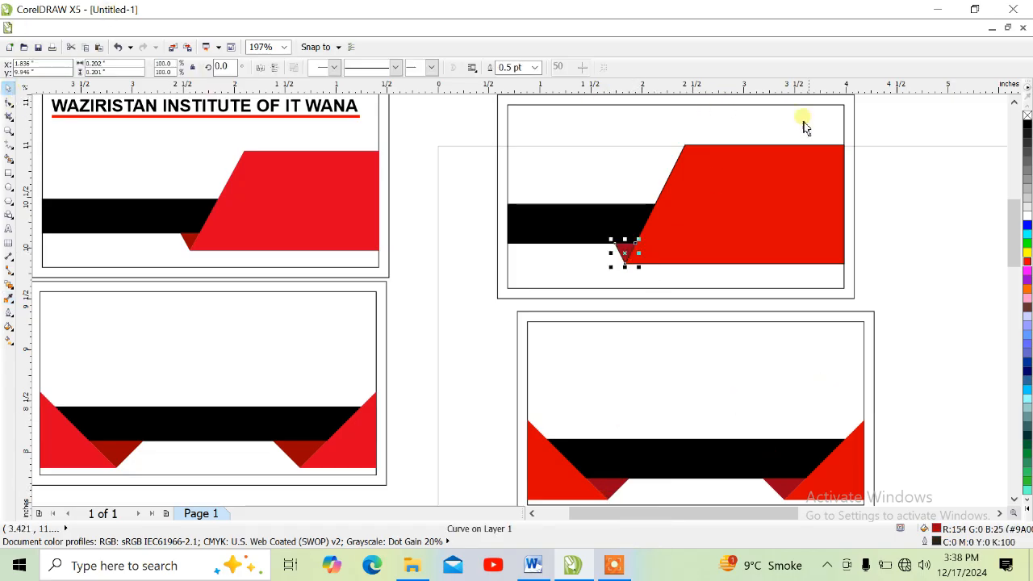
pyautogui.moveTo(913, 127); pyautogui.dragTo(472, 288)
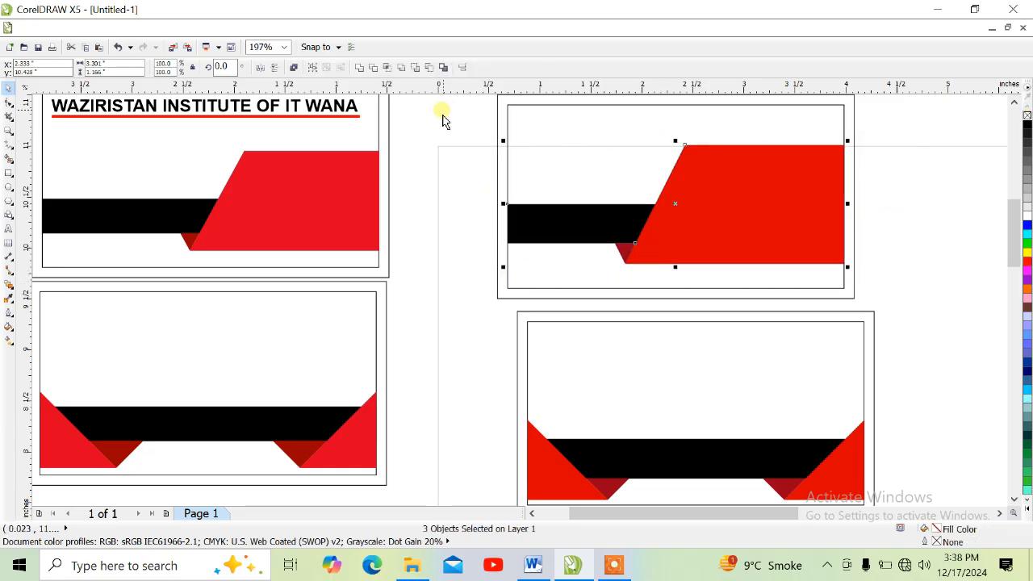
# Move both newly drawn cards together so they sit beside the sample cards.
pyautogui.scroll(-3, 887, 186)
pyautogui.scroll(2, 884, 192)
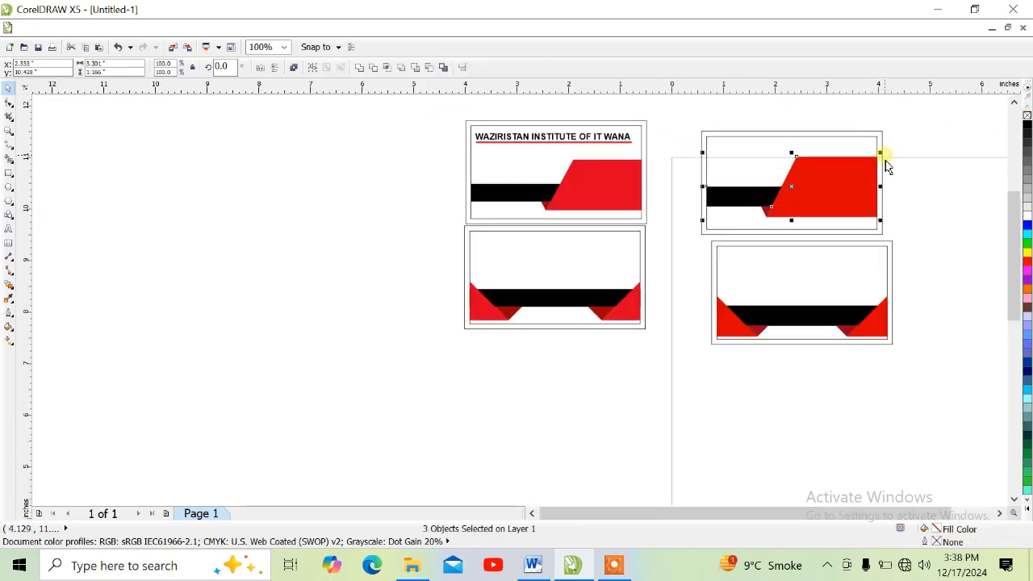
pyautogui.click(928, 120)
pyautogui.moveTo(936, 111); pyautogui.dragTo(689, 359)
pyautogui.moveTo(779, 254); pyautogui.dragTo(734, 244)
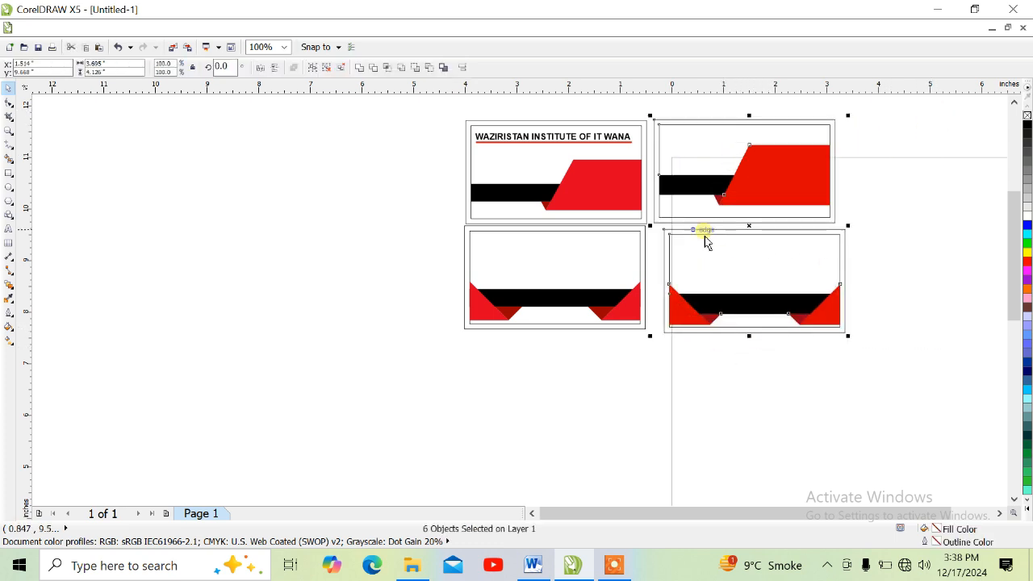
# Copy the sample card's WAZIRISTAN INSTITUTE OF IT WANA heading and its red underline into the upper area of the new upper card.
pyautogui.click(430, 125)
pyautogui.moveTo(431, 108); pyautogui.dragTo(650, 165)
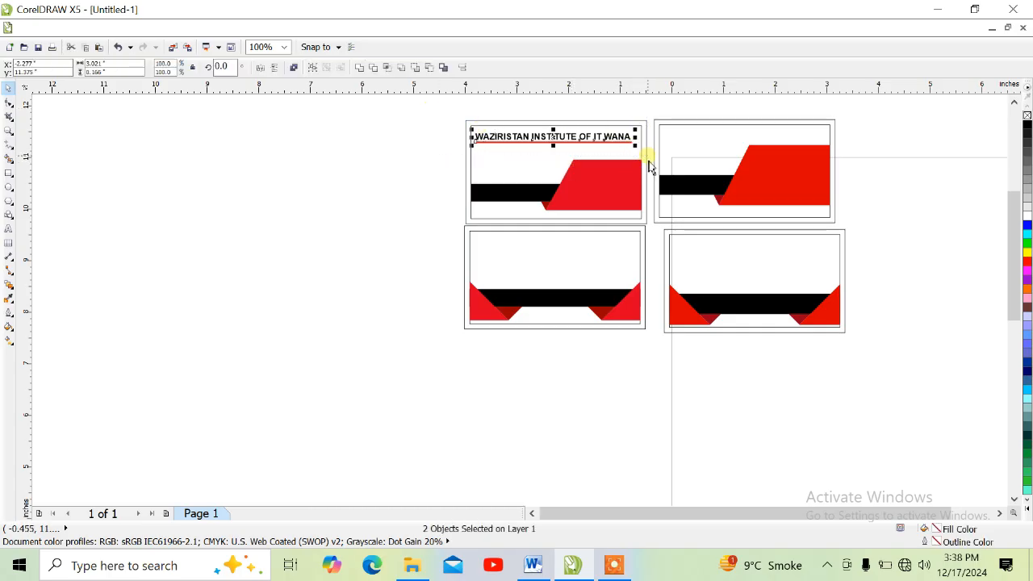
pyautogui.moveTo(617, 145); pyautogui.dragTo(805, 147)
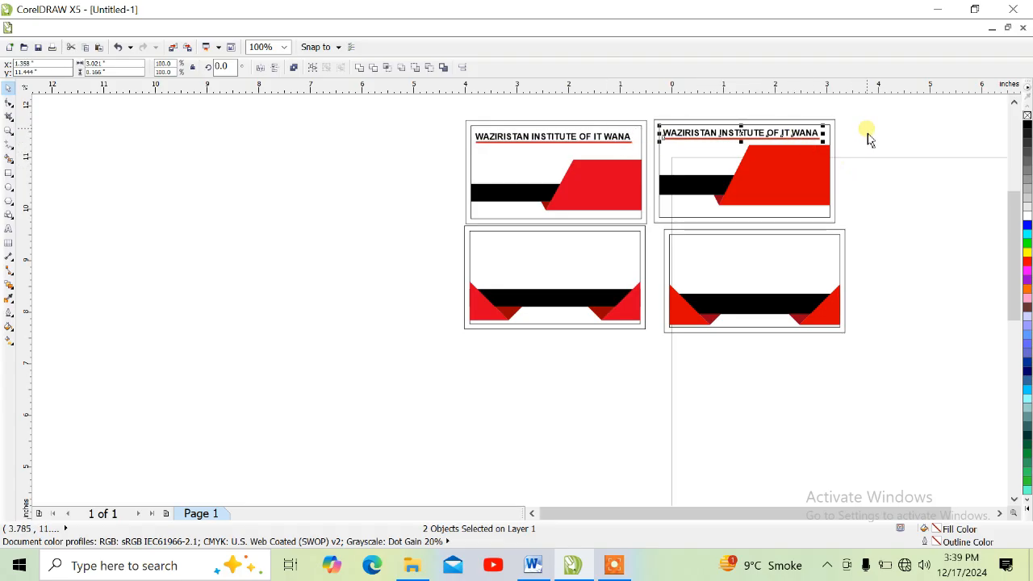
pyautogui.scroll(1, 868, 139)
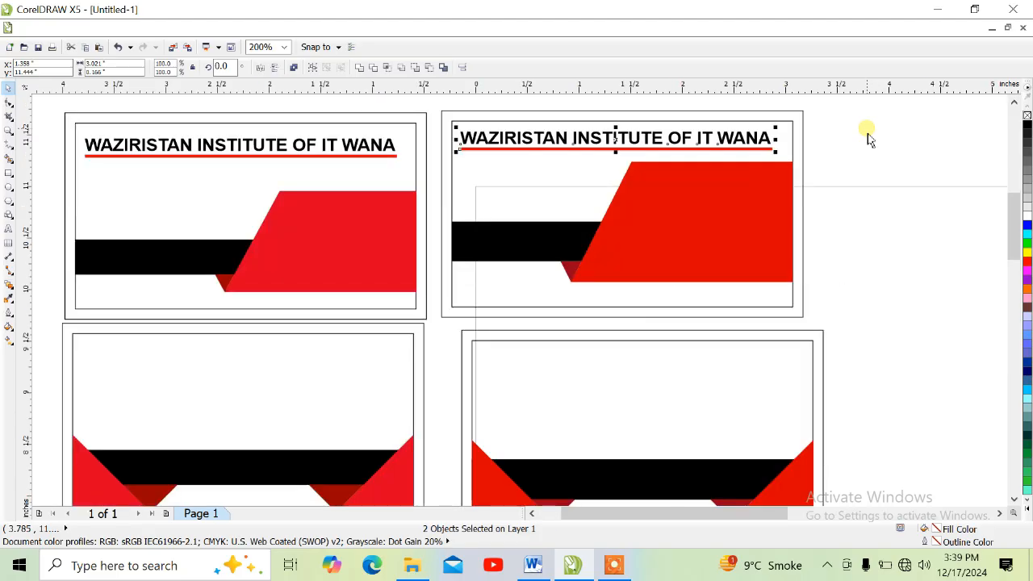
pyautogui.scroll(-1, 853, 148)
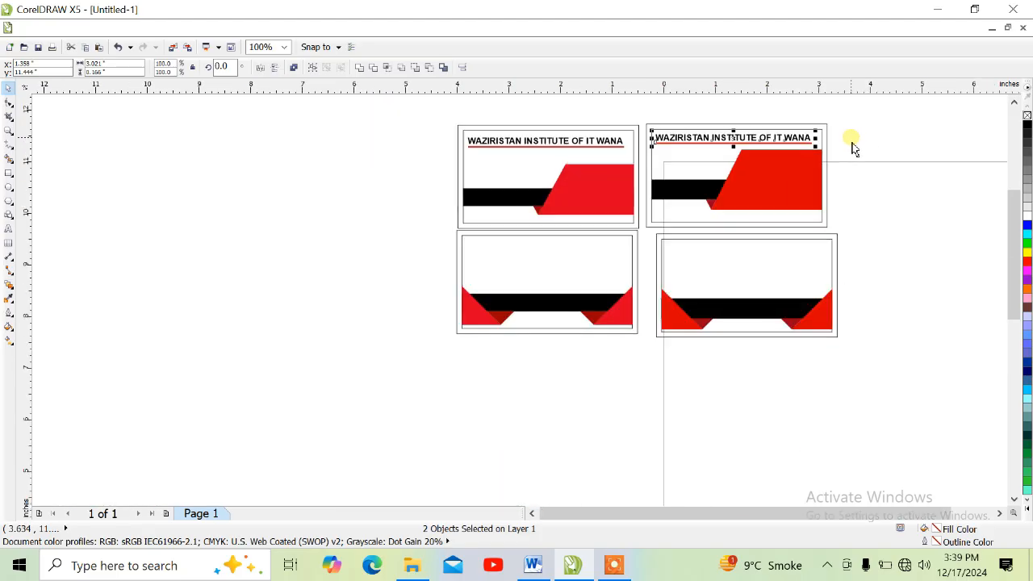
pyautogui.press('z')
pyautogui.moveTo(835, 114); pyautogui.dragTo(517, 338)
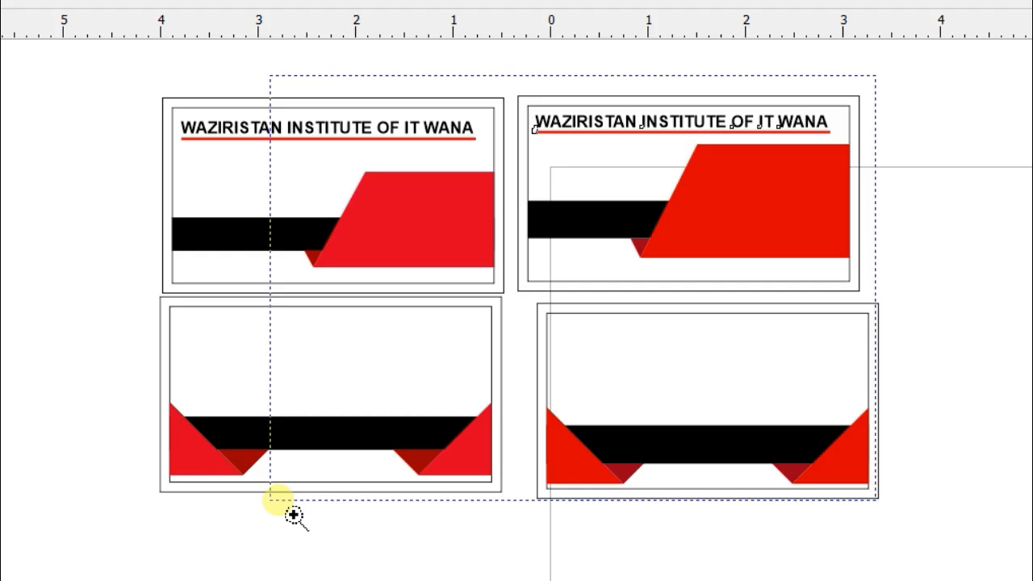
pyautogui.moveTo(292, 515); pyautogui.dragTo(168, 517)
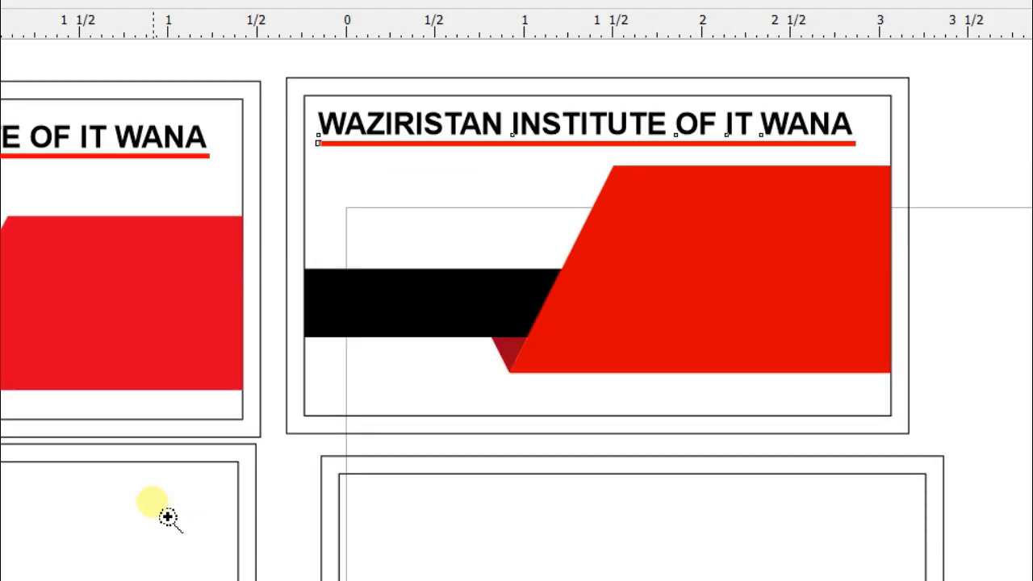